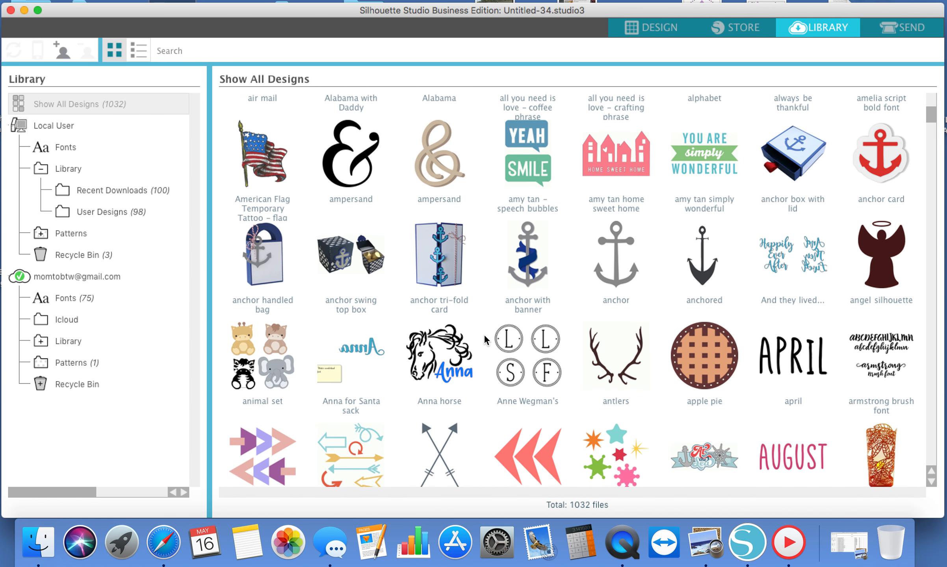
# Open the Jeweled Tiled Pattern design from the library
pyautogui.scroll(-15, 485, 335)
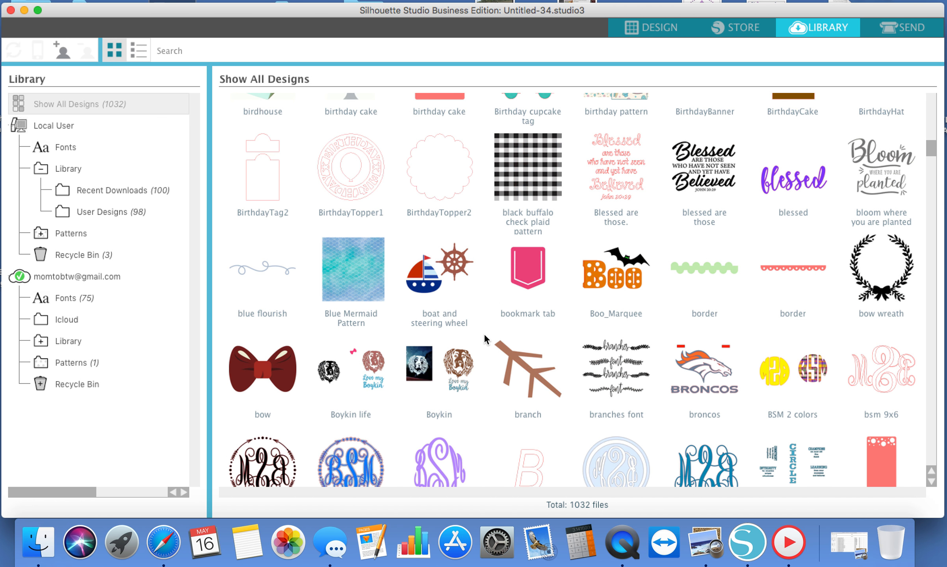
pyautogui.scroll(-8, 485, 339)
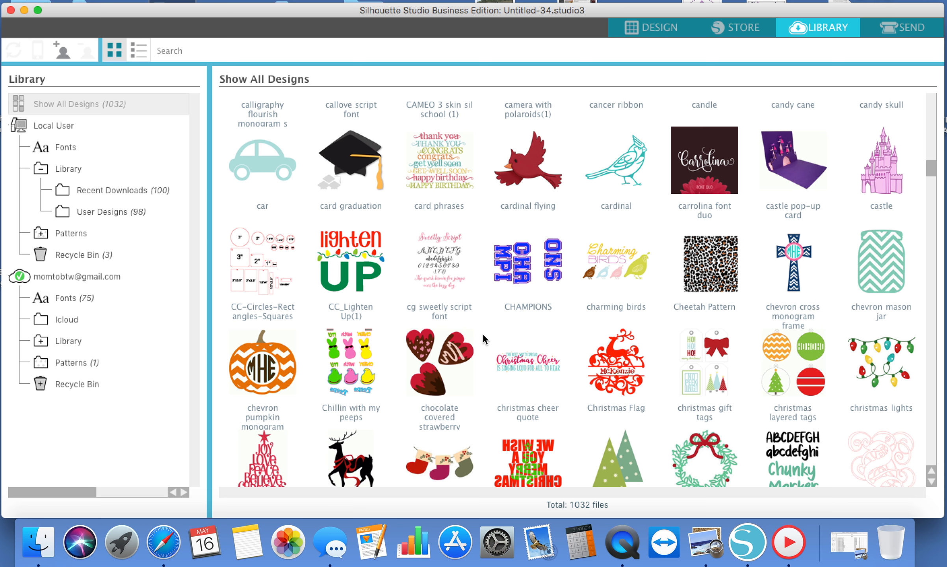
pyautogui.scroll(-5, 482, 333)
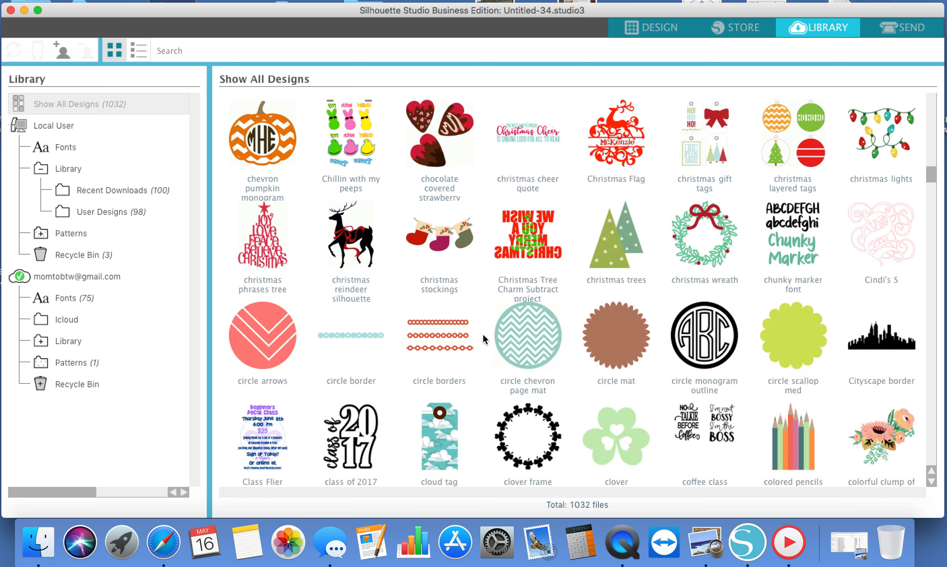
pyautogui.scroll(-15, 483, 333)
pyautogui.scroll(-18, 483, 332)
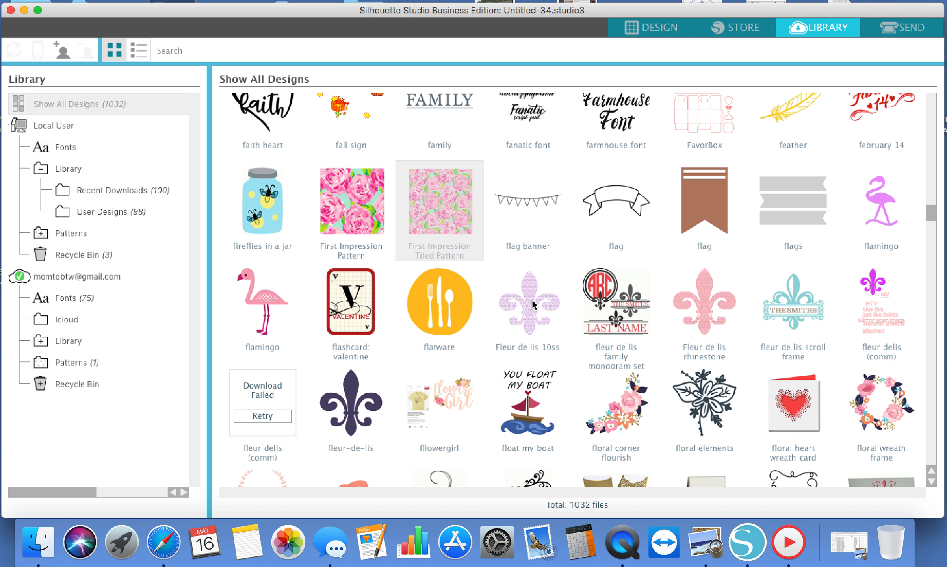
pyautogui.scroll(-10, 642, 301)
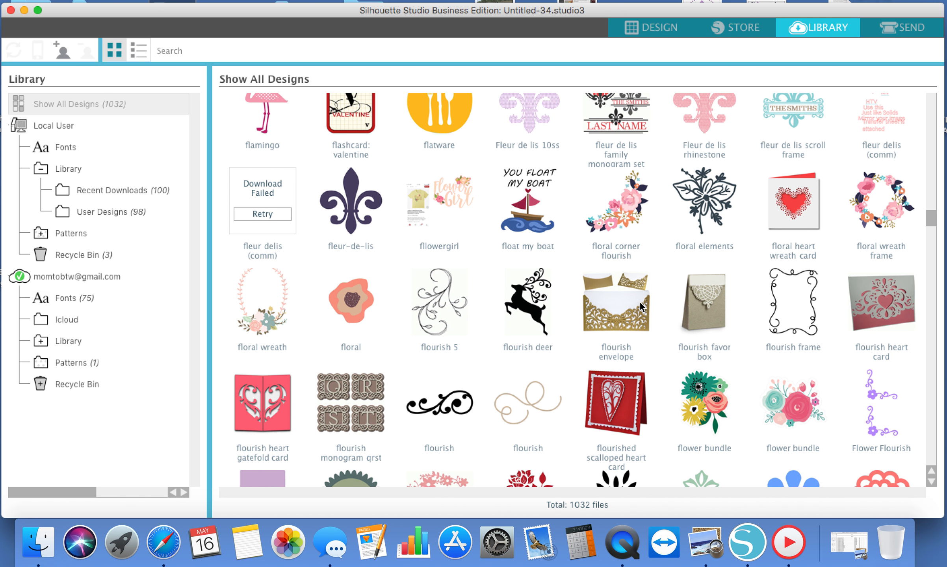
pyautogui.scroll(-20, 640, 307)
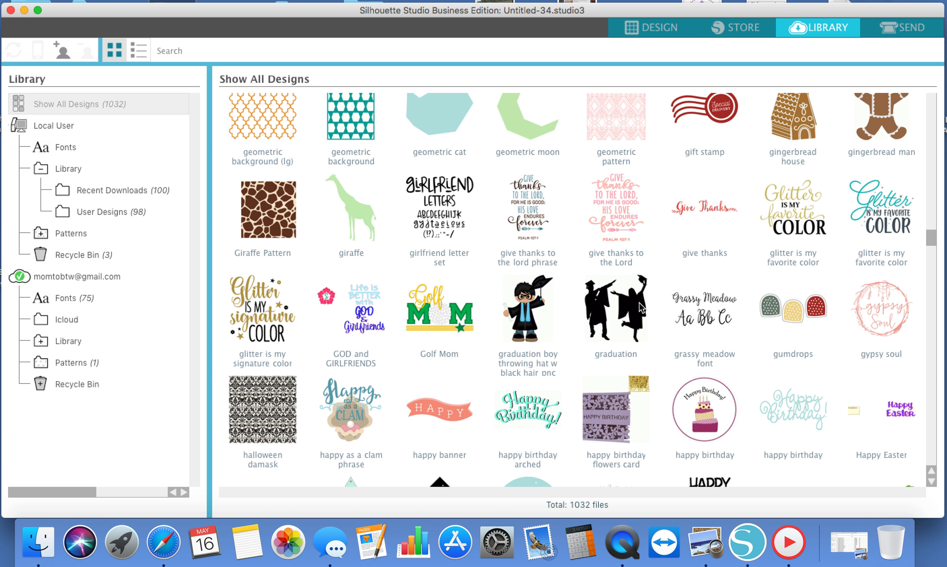
pyautogui.scroll(-17, 639, 302)
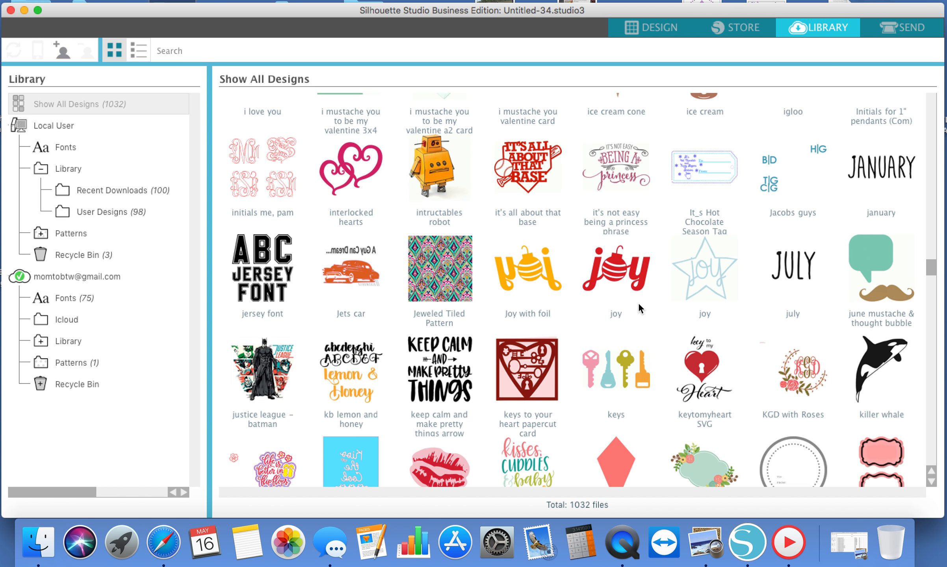
pyautogui.click(448, 297)
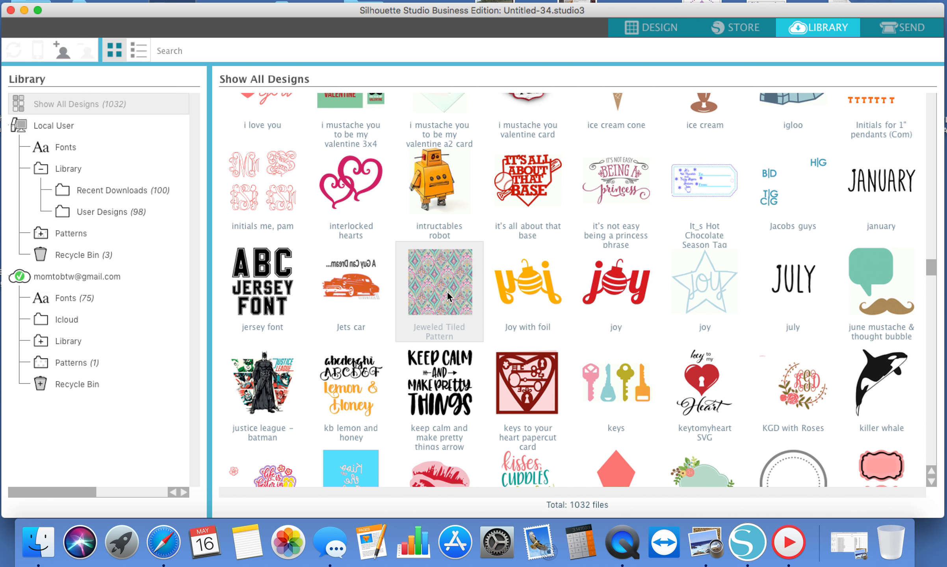
pyautogui.doubleClick(447, 292)
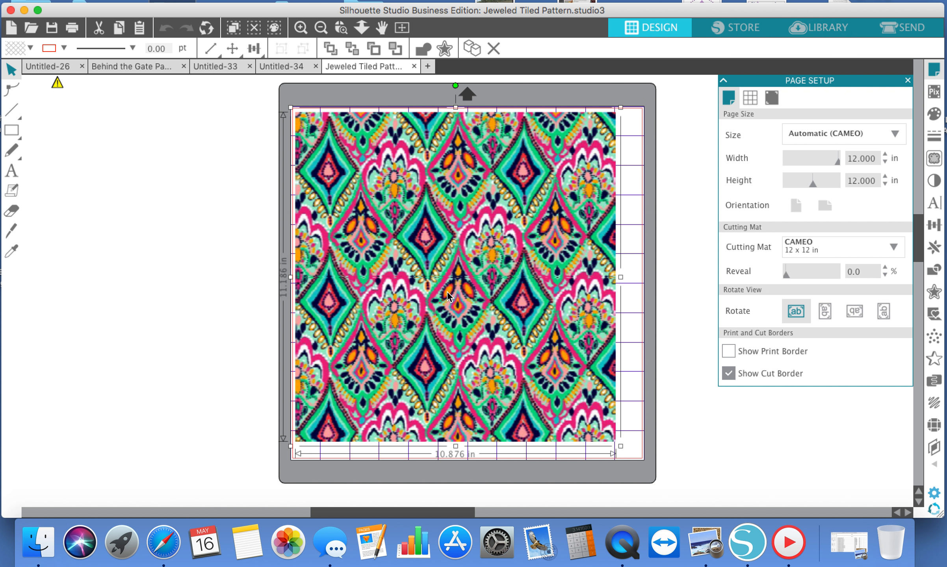
# Reposition and proportionally enlarge the pattern to about 11.95 in wide so it covers the 12 x 12 in page
pyautogui.moveTo(514, 326); pyautogui.dragTo(510, 326)
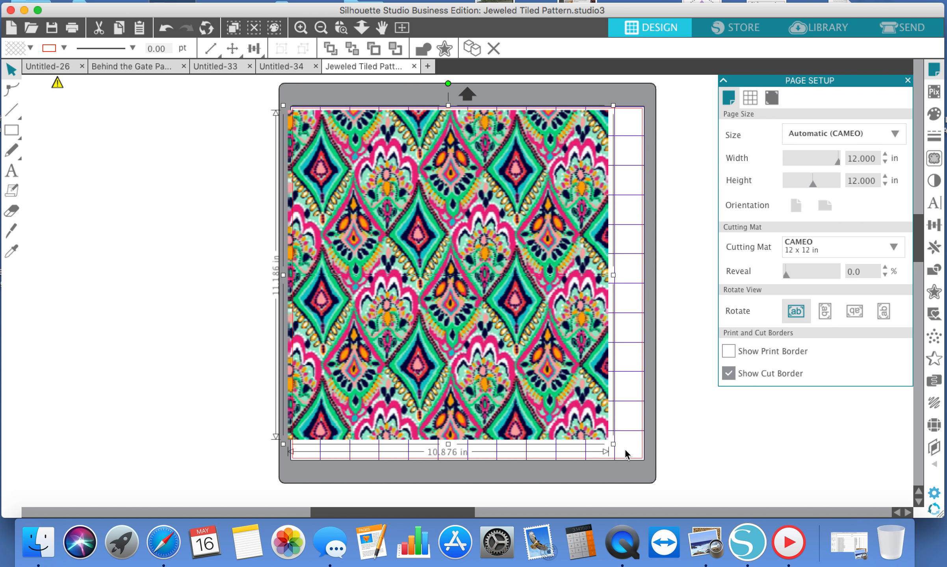
pyautogui.moveTo(611, 445)
pyautogui.mouseDown()
pyautogui.moveTo(632, 467)
pyautogui.moveTo(627, 442)
pyautogui.moveTo(618, 440)
pyautogui.moveTo(642, 462)
pyautogui.moveTo(611, 441)
pyautogui.mouseUp()
pyautogui.click(615, 440)
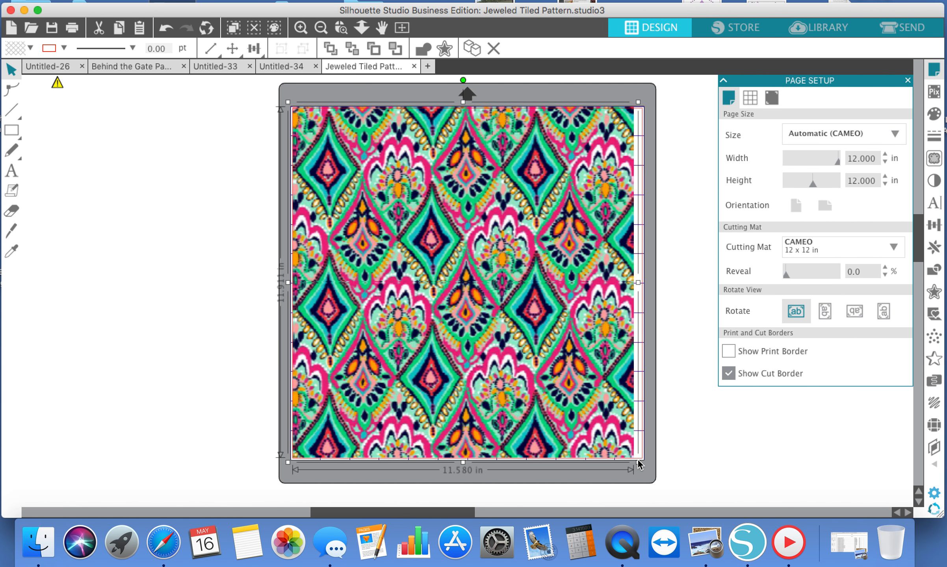
pyautogui.click(627, 454)
pyautogui.moveTo(638, 464); pyautogui.dragTo(616, 442)
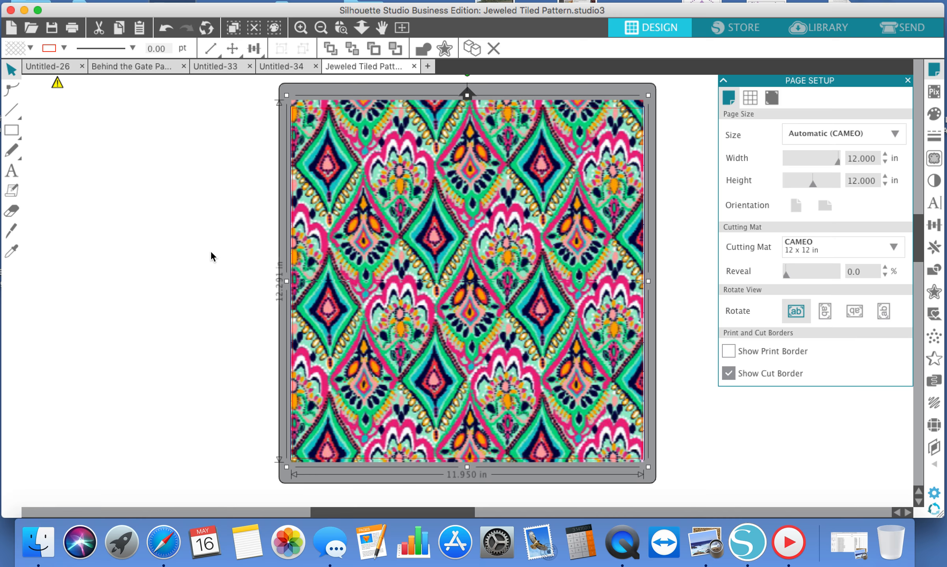
pyautogui.click(17, 178)
# Search the library for "round" and add the "round monogram letters A-F" design to the open document
pyautogui.click(827, 28)
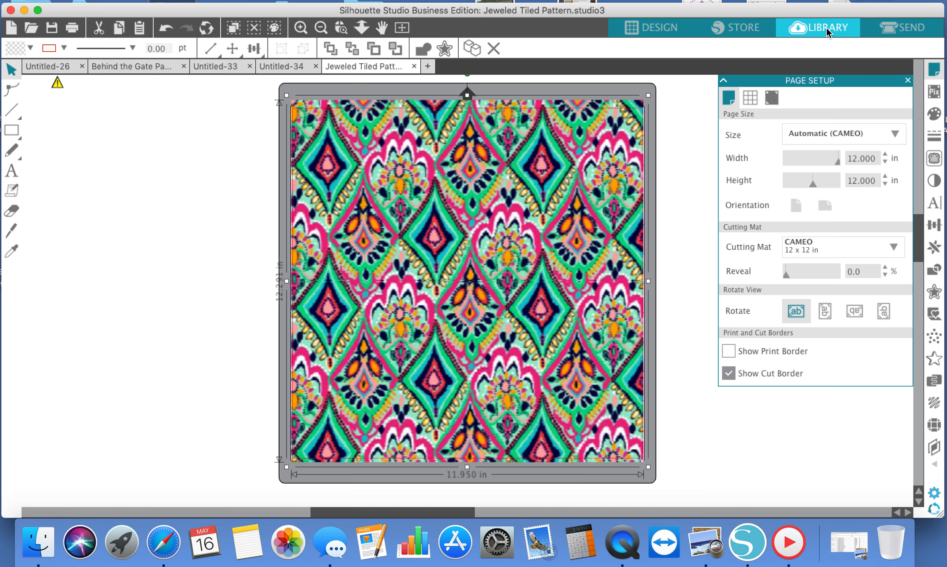
pyautogui.scroll(10, 715, 275)
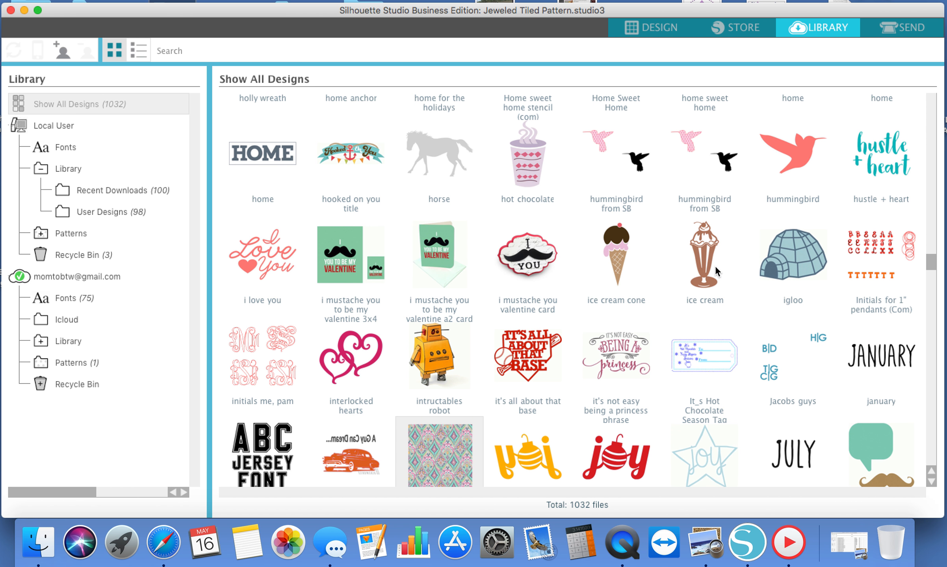
pyautogui.scroll(15, 715, 271)
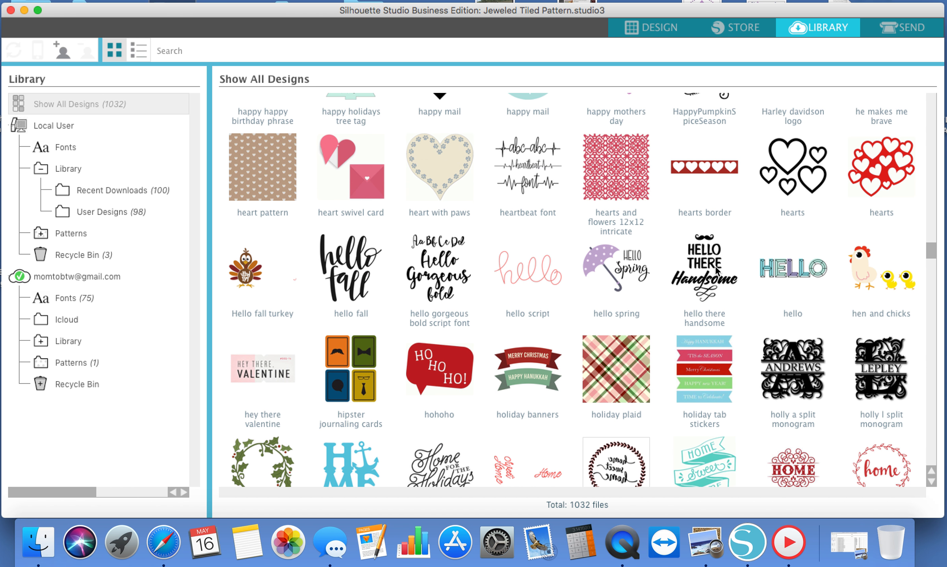
pyautogui.scroll(8, 715, 271)
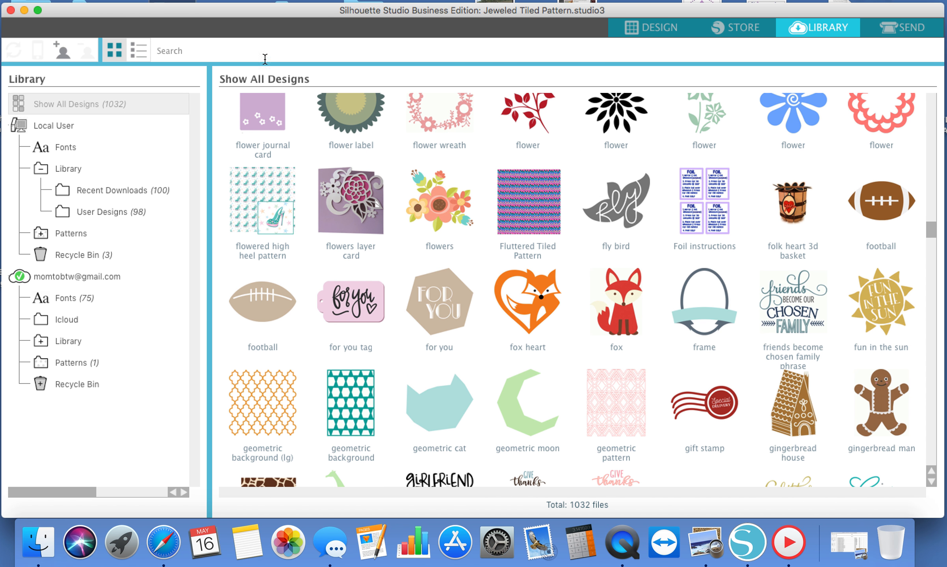
pyautogui.click(188, 50)
pyautogui.write('round')
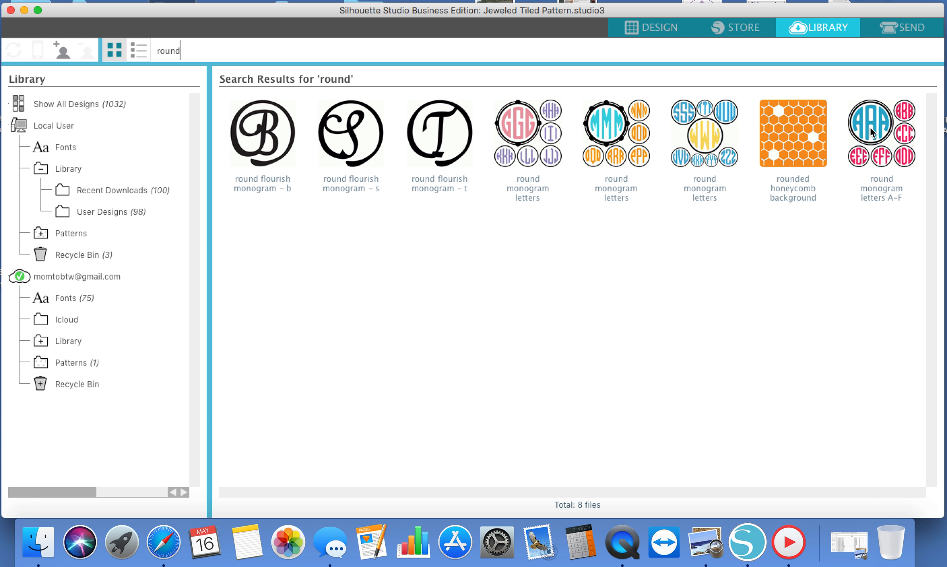
pyautogui.doubleClick(880, 137)
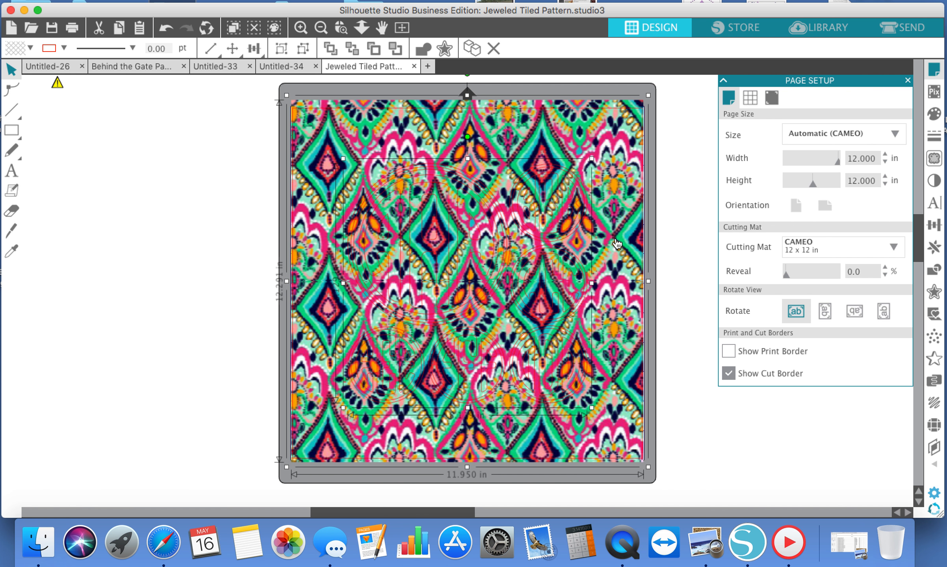
# Pull the round monogram letter set out from the pattern and place it in the blank area left of the mat
pyautogui.moveTo(453, 276)
pyautogui.mouseDown()
pyautogui.moveTo(417, 276)
pyautogui.moveTo(475, 279)
pyautogui.moveTo(463, 277)
pyautogui.mouseUp()
pyautogui.click(675, 329)
pyautogui.moveTo(541, 215); pyautogui.dragTo(521, 220)
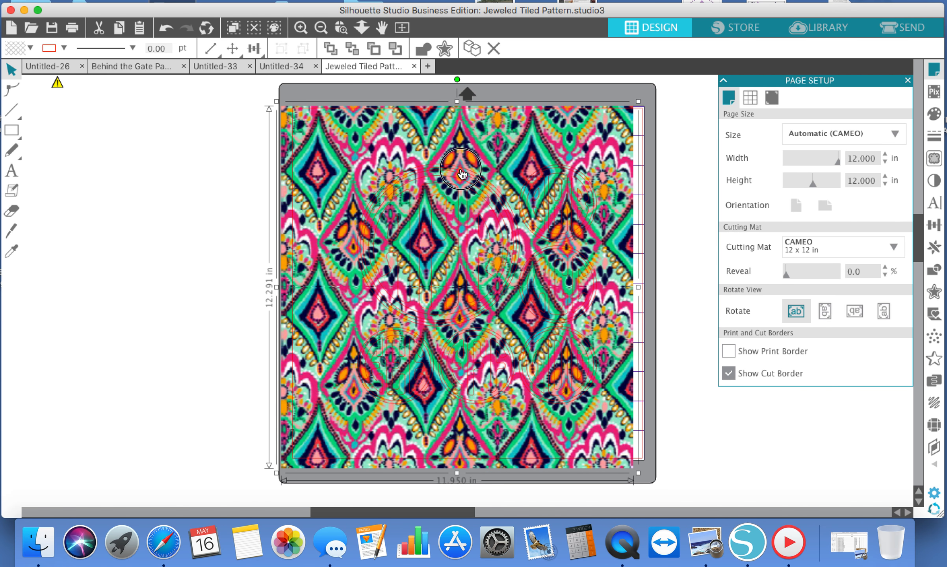
pyautogui.doubleClick(462, 173)
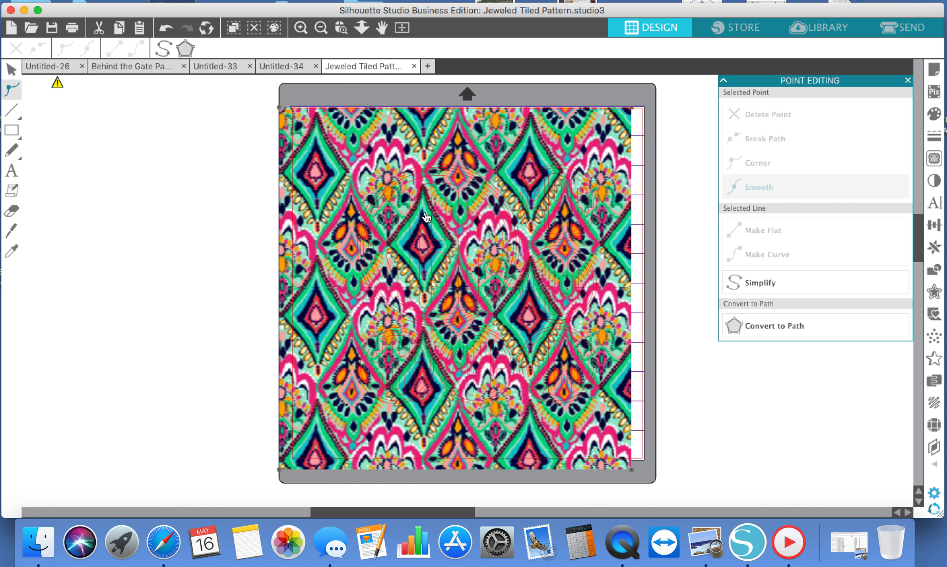
pyautogui.moveTo(450, 386); pyautogui.dragTo(408, 362)
pyautogui.moveTo(275, 376); pyautogui.dragTo(60, 340)
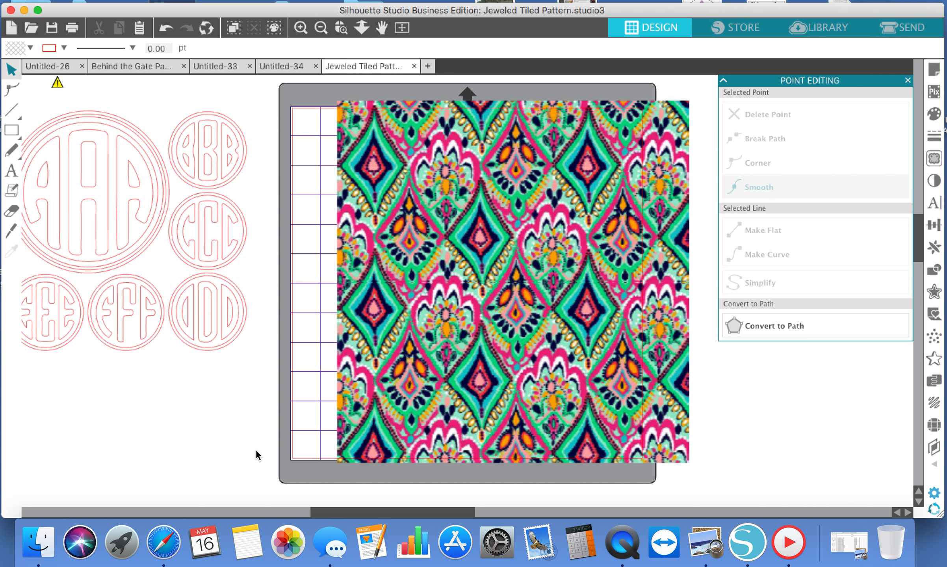
# Place the whole monogram set clear of the mat and move the pattern back over the page
pyautogui.moveTo(320, 511); pyautogui.dragTo(274, 503)
pyautogui.moveTo(351, 341); pyautogui.dragTo(346, 362)
pyautogui.moveTo(575, 411); pyautogui.dragTo(530, 418)
# Ungroup the round monogram set and the large AAA letters inside it
pyautogui.click(205, 247)
pyautogui.rightClick(206, 244)
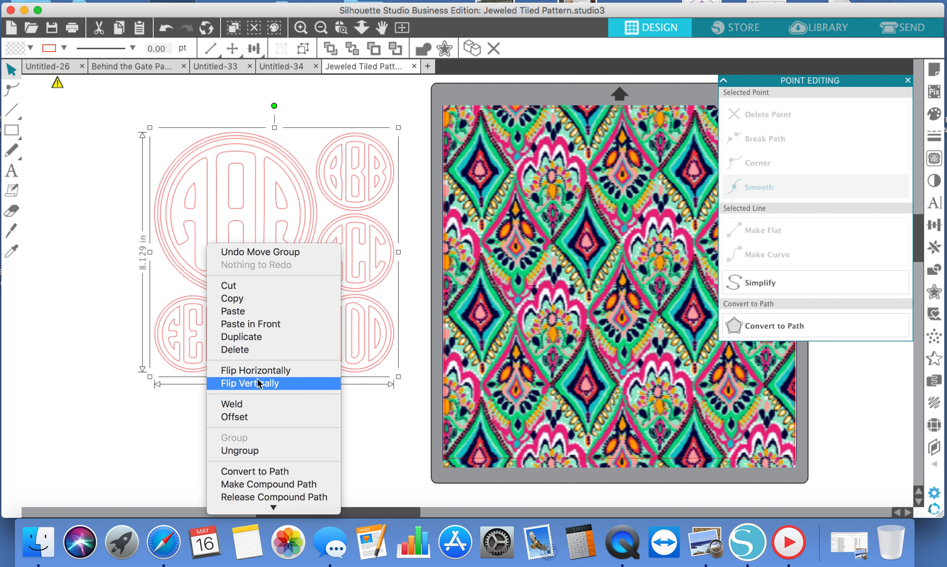
pyautogui.click(268, 450)
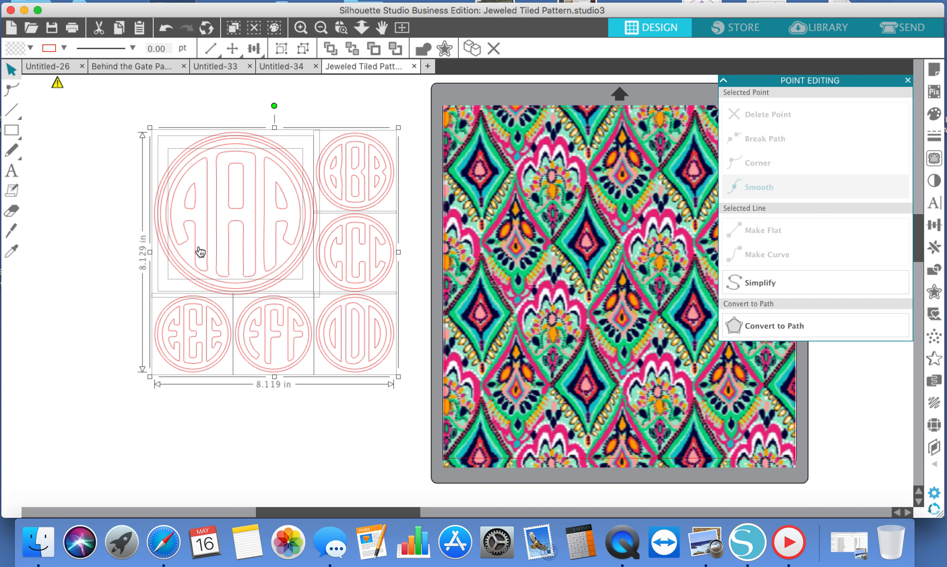
pyautogui.click(238, 425)
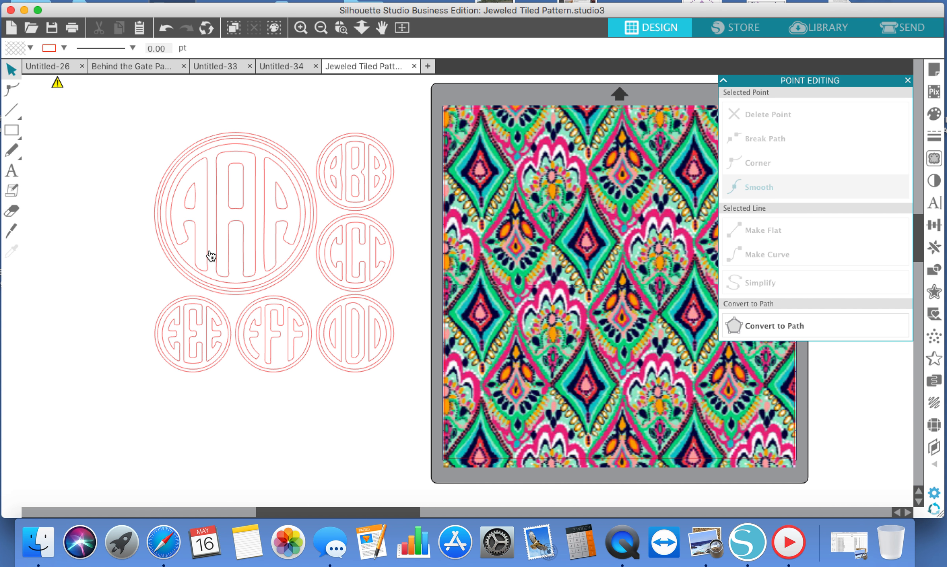
pyautogui.click(201, 254)
pyautogui.rightClick(201, 252)
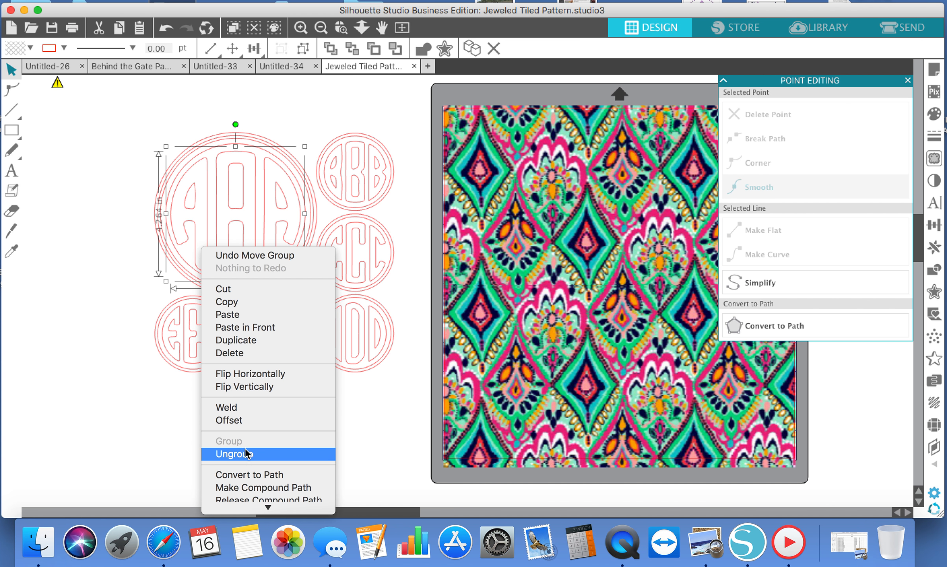
pyautogui.click(248, 455)
pyautogui.click(291, 444)
# Separate the left-side A from the large AAA monogram and move it to the blank area below the letter sets
pyautogui.click(207, 263)
pyautogui.moveTo(201, 226); pyautogui.dragTo(218, 213)
pyautogui.click(257, 409)
pyautogui.doubleClick(200, 204)
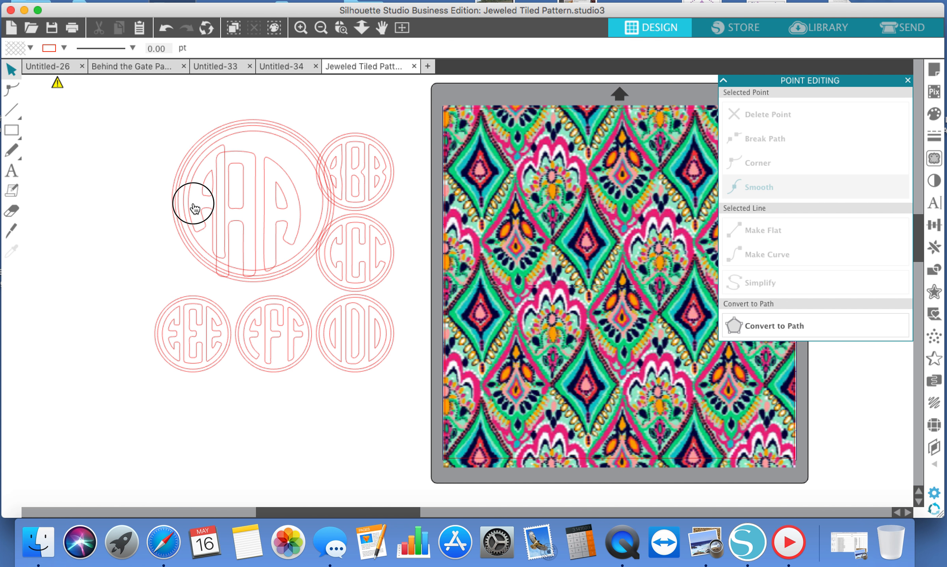
pyautogui.click(191, 206)
pyautogui.moveTo(201, 212); pyautogui.dragTo(237, 450)
pyautogui.moveTo(265, 272); pyautogui.dragTo(246, 262)
# Ungroup the BBB monogram and move its letters out of the circle frame to the area beside the loose A
pyautogui.click(355, 191)
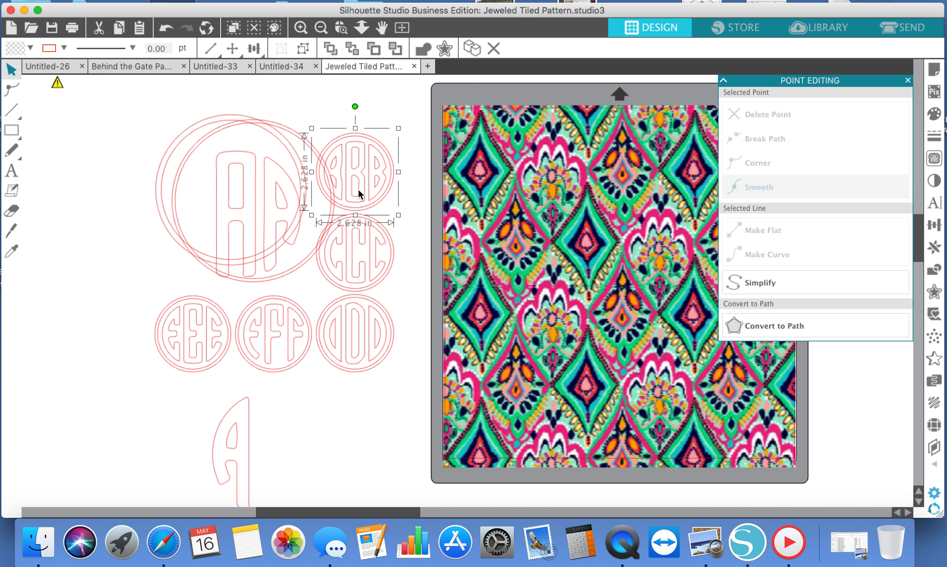
pyautogui.rightClick(359, 195)
pyautogui.click(399, 393)
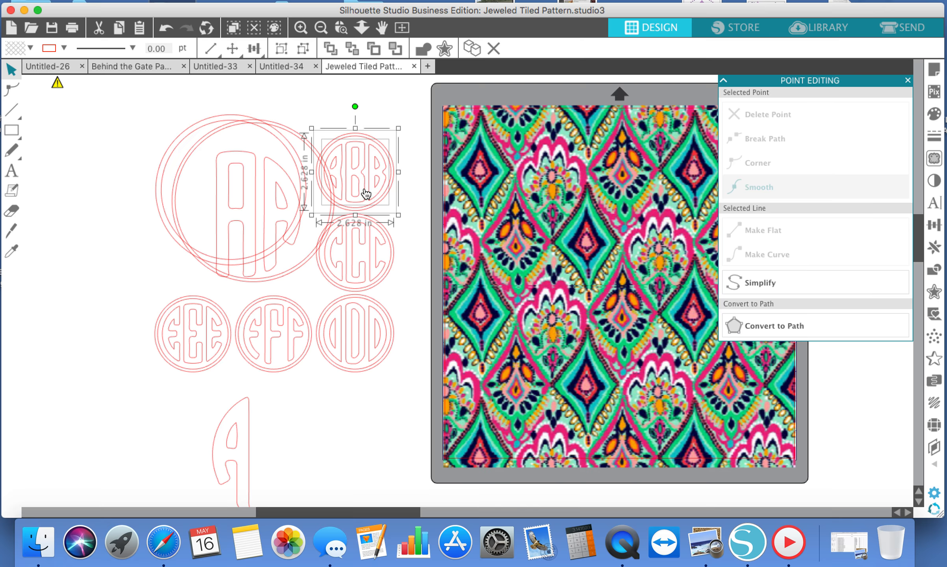
pyautogui.moveTo(361, 197); pyautogui.dragTo(343, 442)
pyautogui.click(396, 288)
pyautogui.click(370, 210)
# Ungroup the BBB letters so each B is a separate shape
pyautogui.rightClick(343, 442)
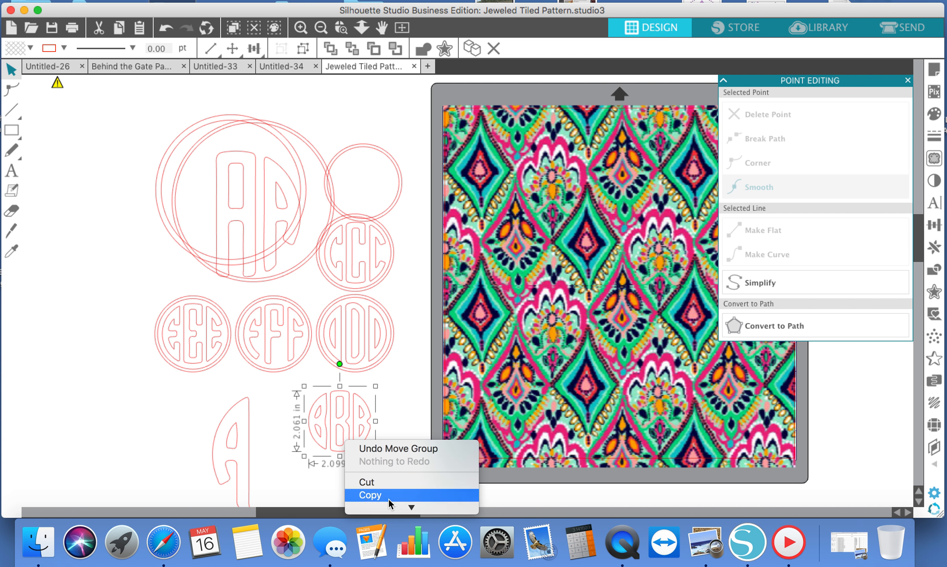
pyautogui.click(388, 498)
pyautogui.rightClick(344, 444)
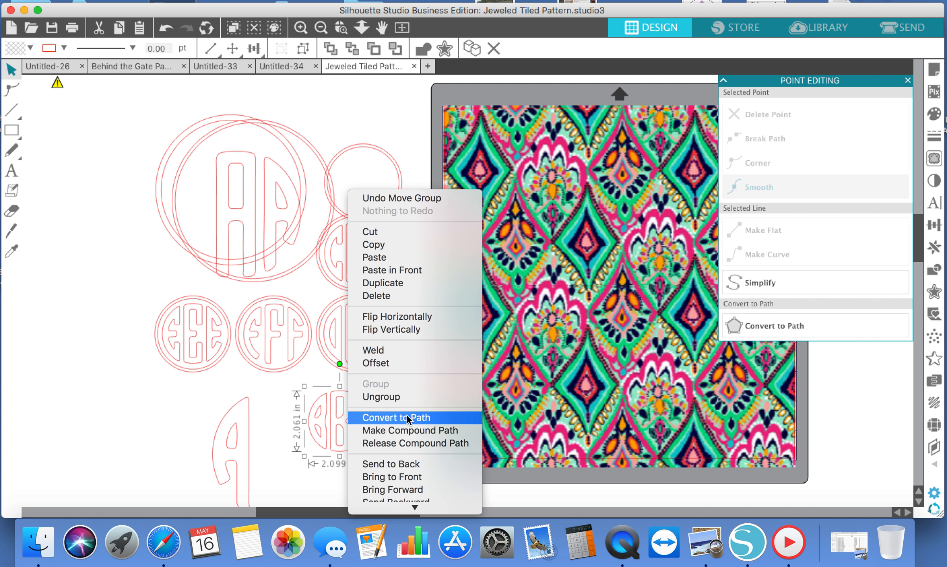
pyautogui.click(408, 396)
pyautogui.click(410, 401)
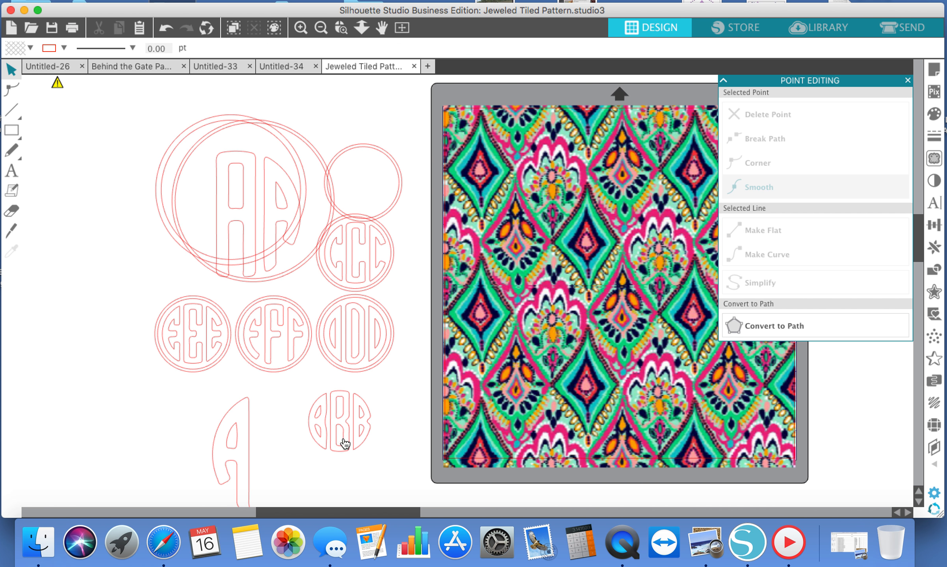
# Place the middle B next to the loose A and move the two side Bs up toward the empty circle frame
pyautogui.moveTo(342, 440); pyautogui.dragTo(263, 468)
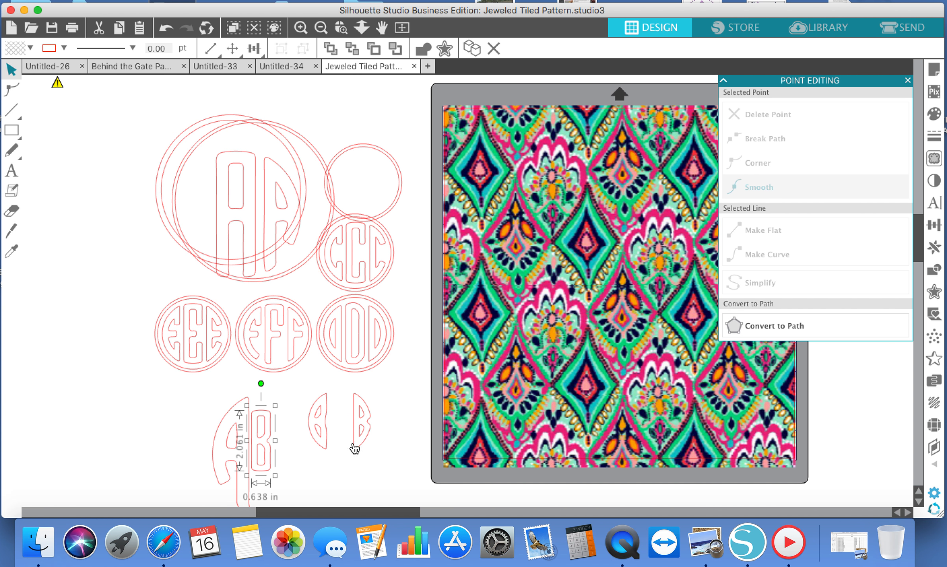
pyautogui.click(322, 423)
pyautogui.moveTo(321, 420); pyautogui.dragTo(375, 216)
pyautogui.moveTo(361, 396); pyautogui.dragTo(373, 149)
pyautogui.moveTo(382, 211); pyautogui.dragTo(387, 171)
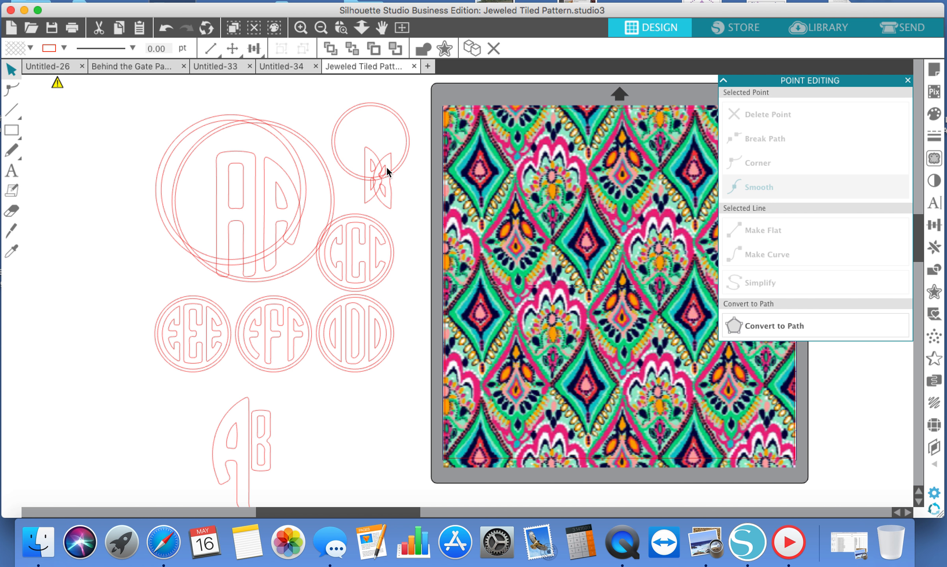
# Ungroup the CCC monogram down to separate letters and place its right-side C next to the loose B
pyautogui.click(376, 267)
pyautogui.rightClick(377, 266)
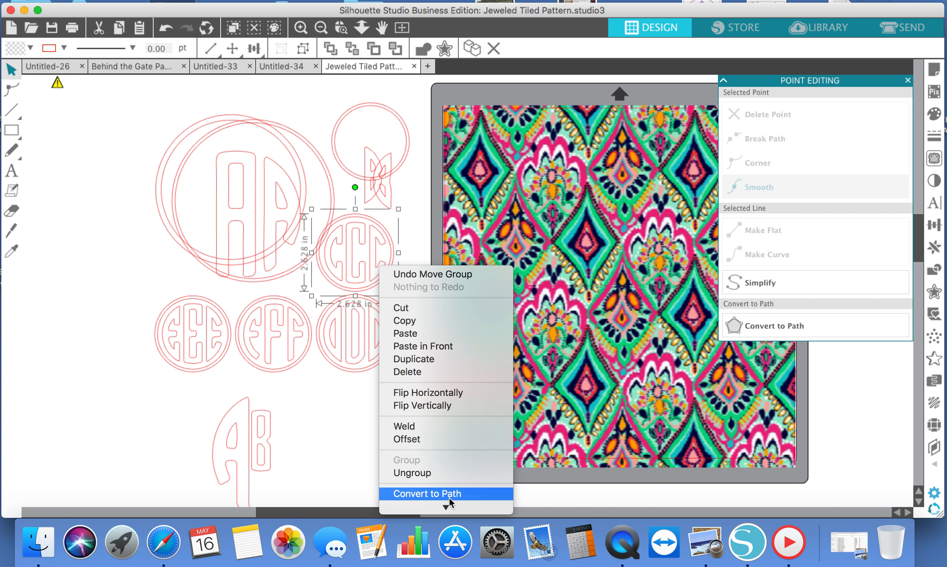
pyautogui.click(440, 472)
pyautogui.click(380, 390)
pyautogui.click(380, 263)
pyautogui.rightClick(380, 264)
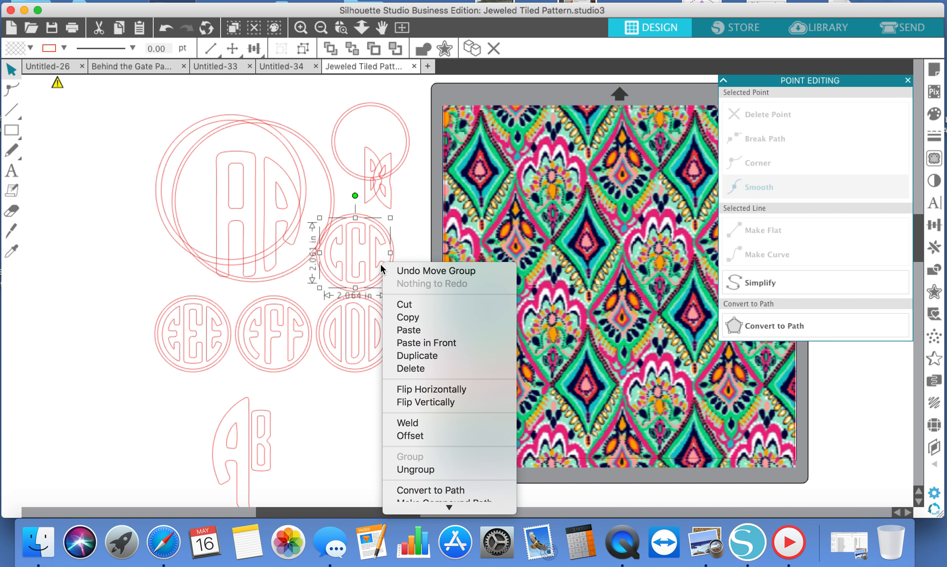
pyautogui.click(419, 468)
pyautogui.click(373, 457)
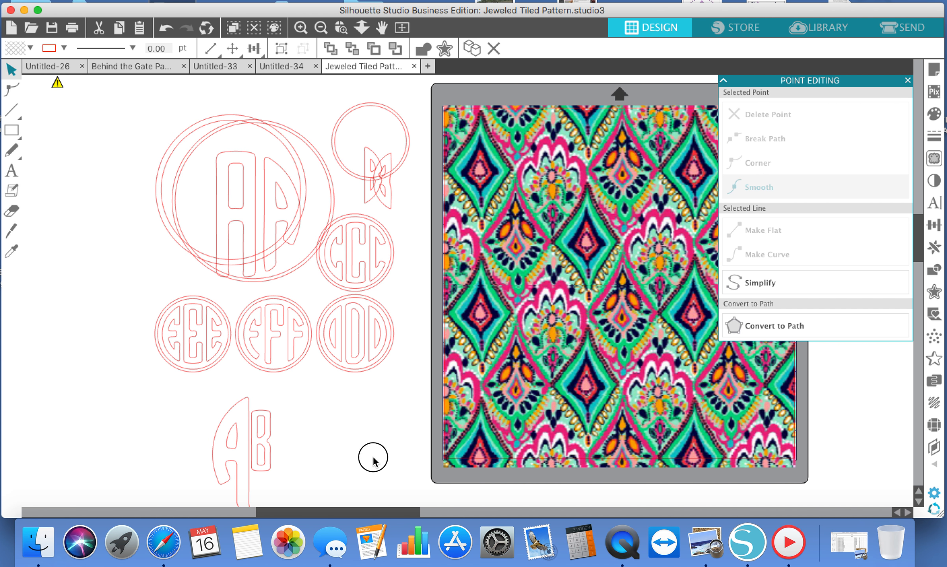
pyautogui.moveTo(380, 271); pyautogui.dragTo(282, 458)
# Delete all leftover letter sets and circle frames, and move the loose A, B and C up into the cleared area
pyautogui.moveTo(154, 99); pyautogui.dragTo(409, 383)
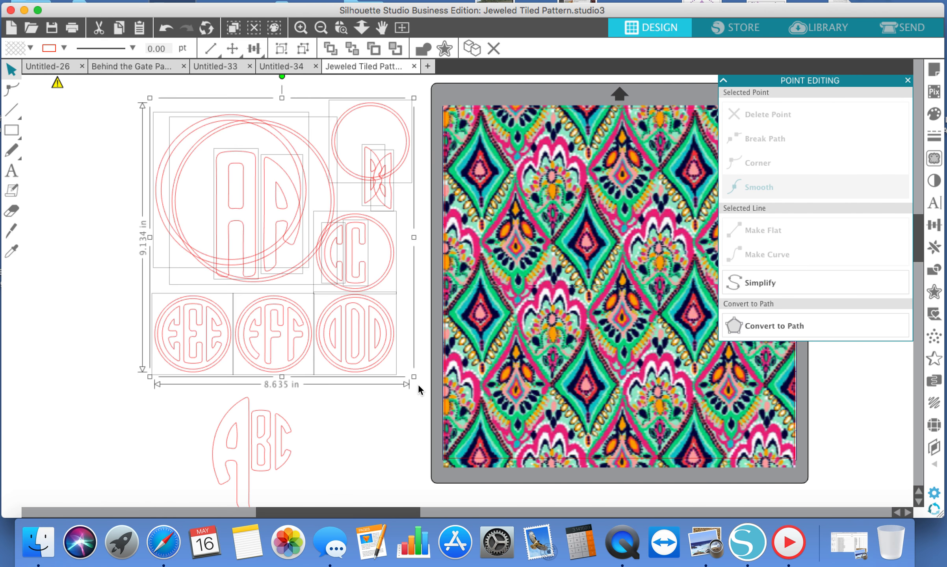
pyautogui.press('Delete')
pyautogui.moveTo(200, 363); pyautogui.dragTo(306, 259)
pyautogui.click(311, 348)
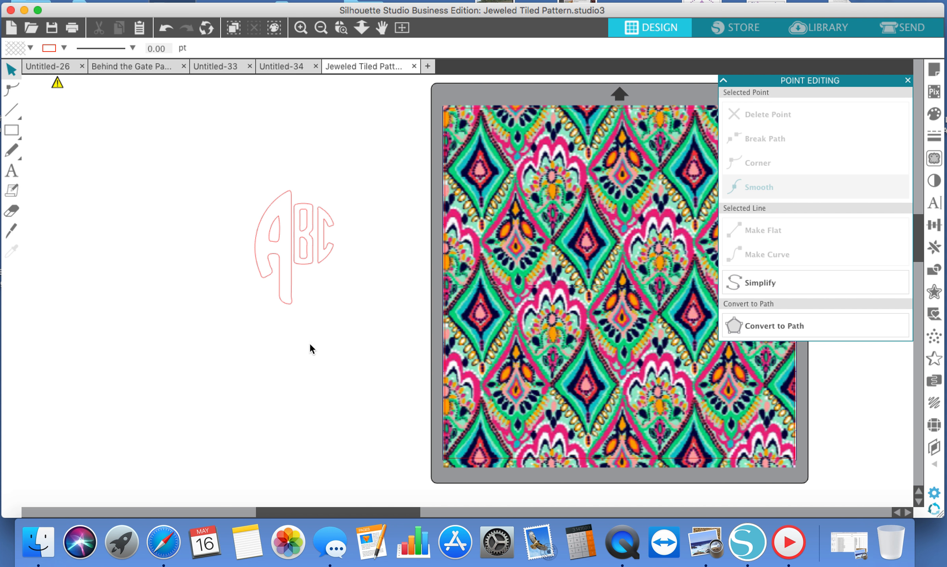
# Set the height of the A to 4.0 in with its proportions locked
pyautogui.click(295, 264)
pyautogui.click(310, 266)
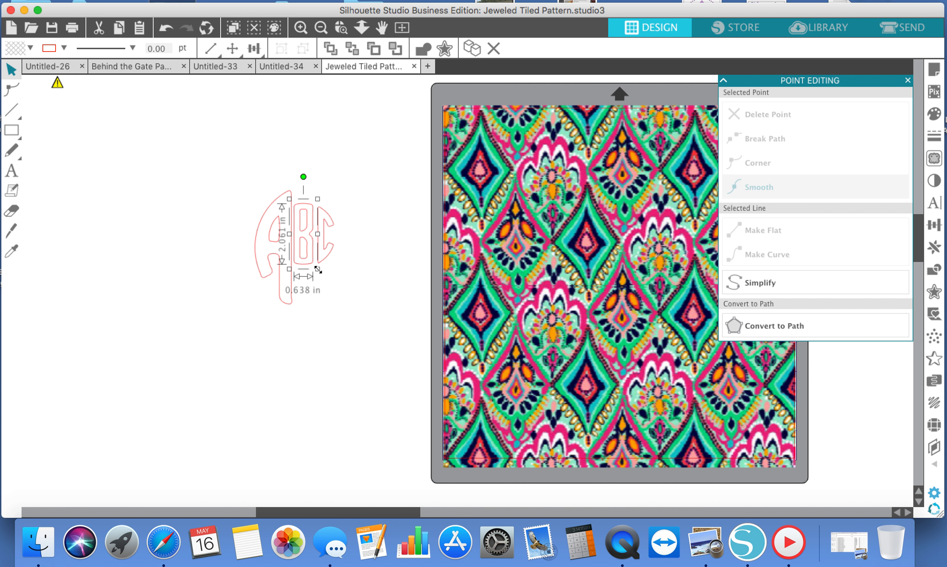
pyautogui.click(288, 293)
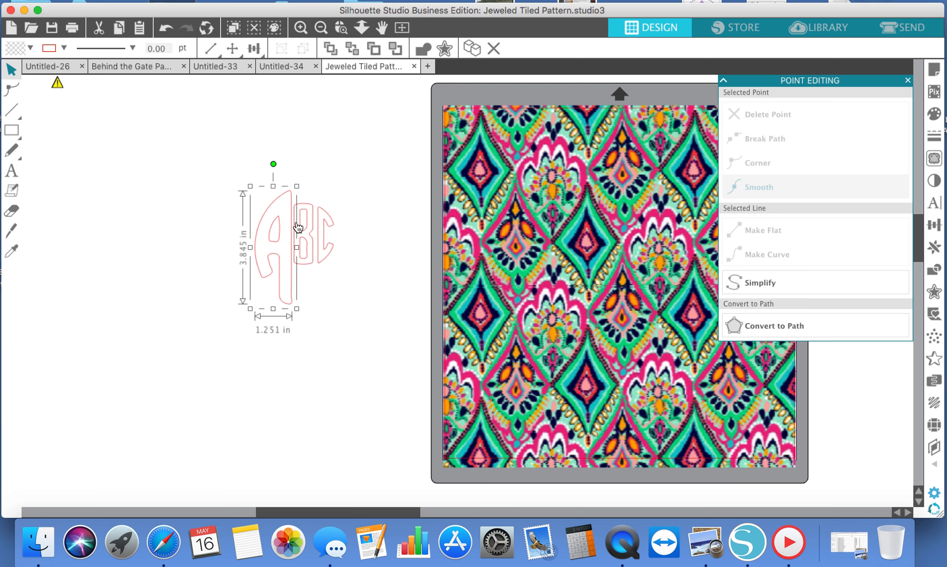
pyautogui.click(306, 263)
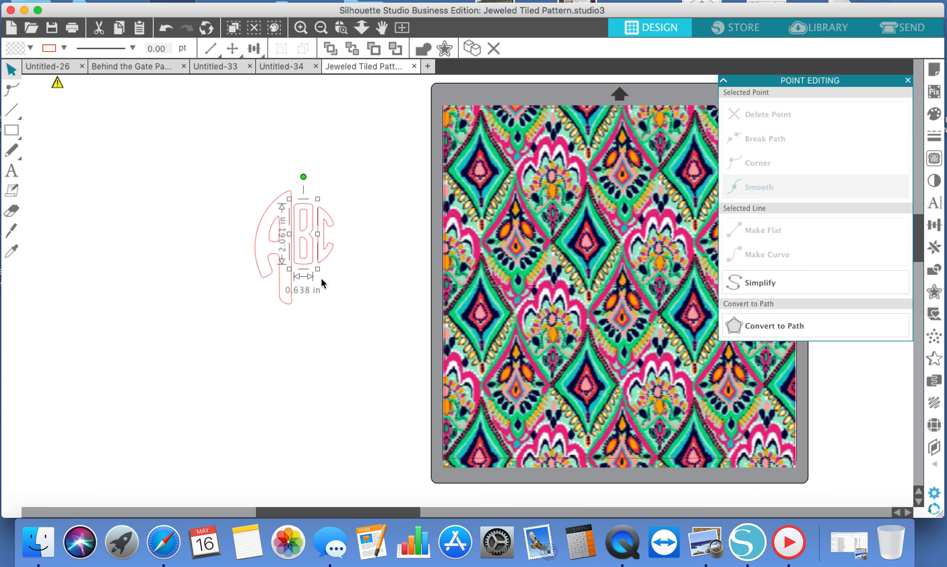
pyautogui.click(291, 293)
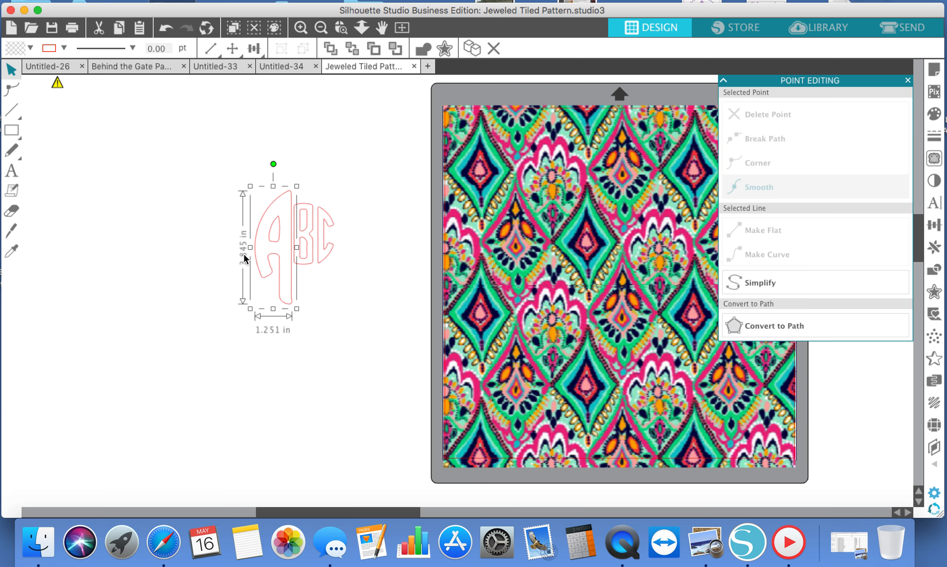
pyautogui.moveTo(210, 51)
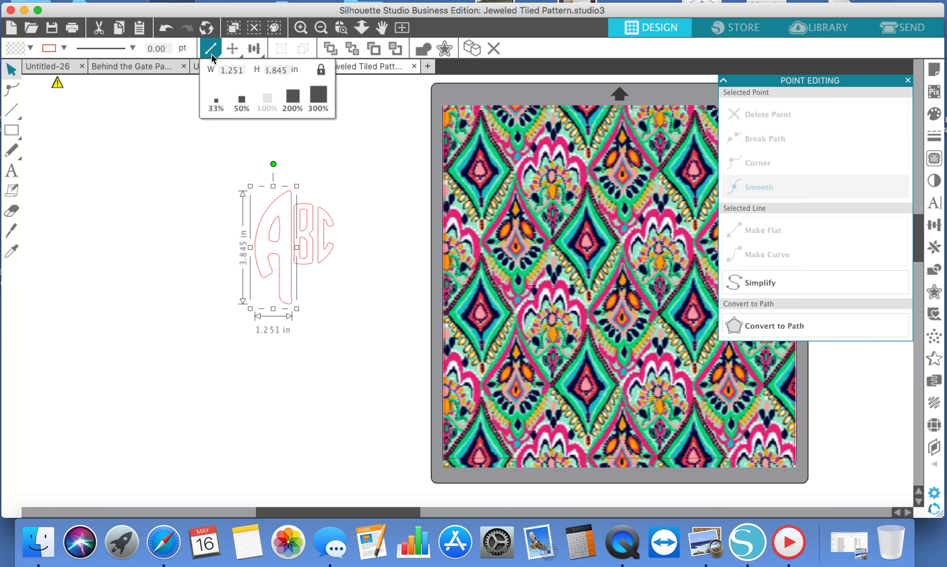
pyautogui.click(323, 73)
pyautogui.click(280, 71)
pyautogui.moveTo(285, 70); pyautogui.dragTo(262, 69)
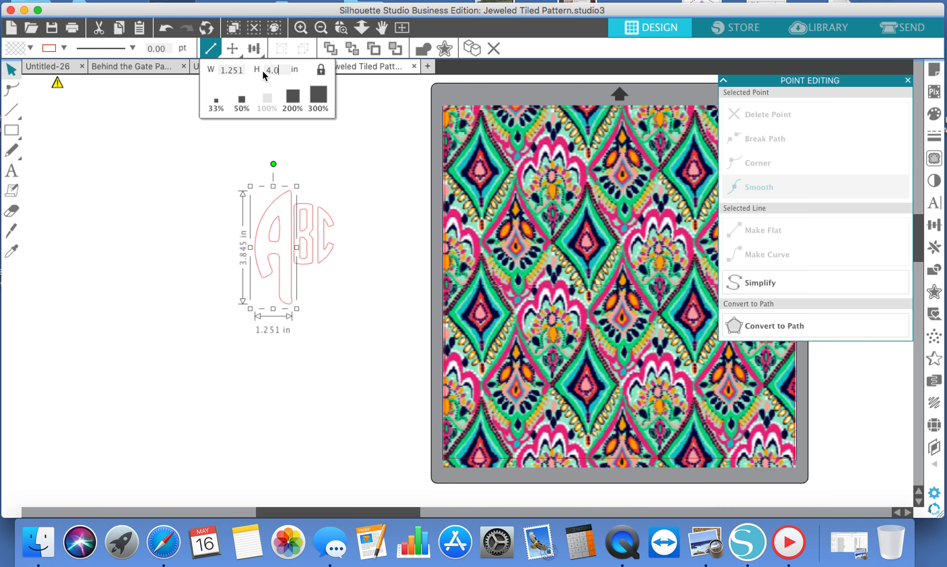
pyautogui.press('Return')
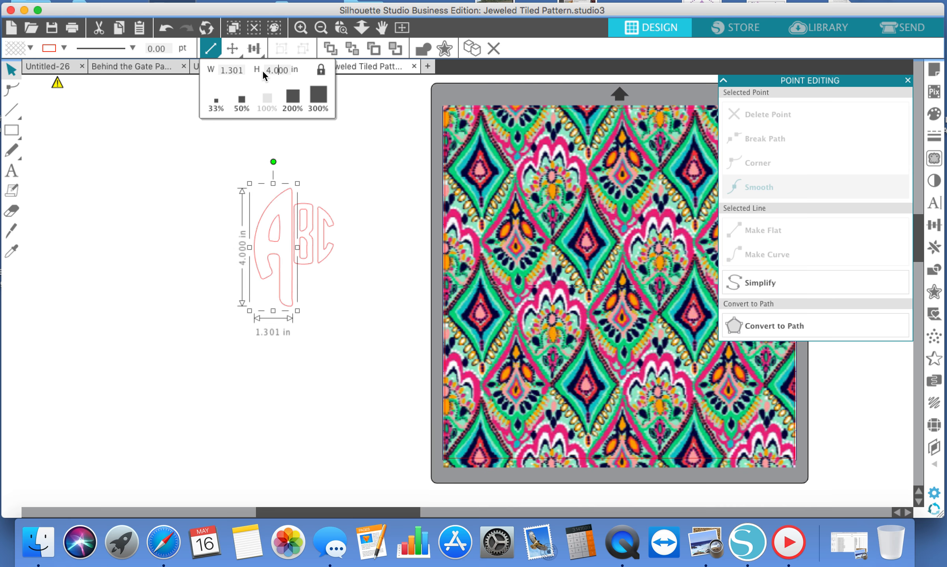
# Scale the middle B proportionally to a height of 4.0 in
pyautogui.click(311, 265)
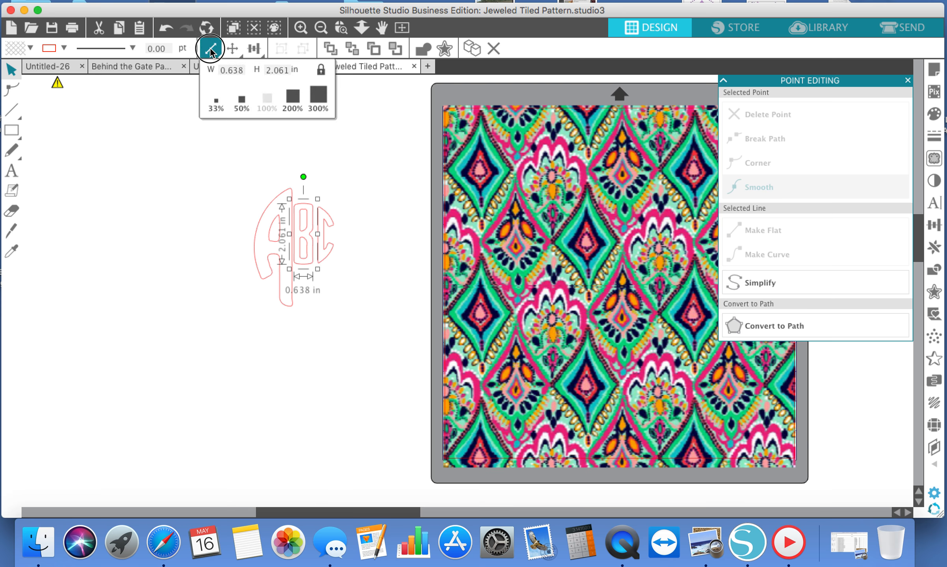
pyautogui.moveTo(209, 46)
pyautogui.click(286, 69)
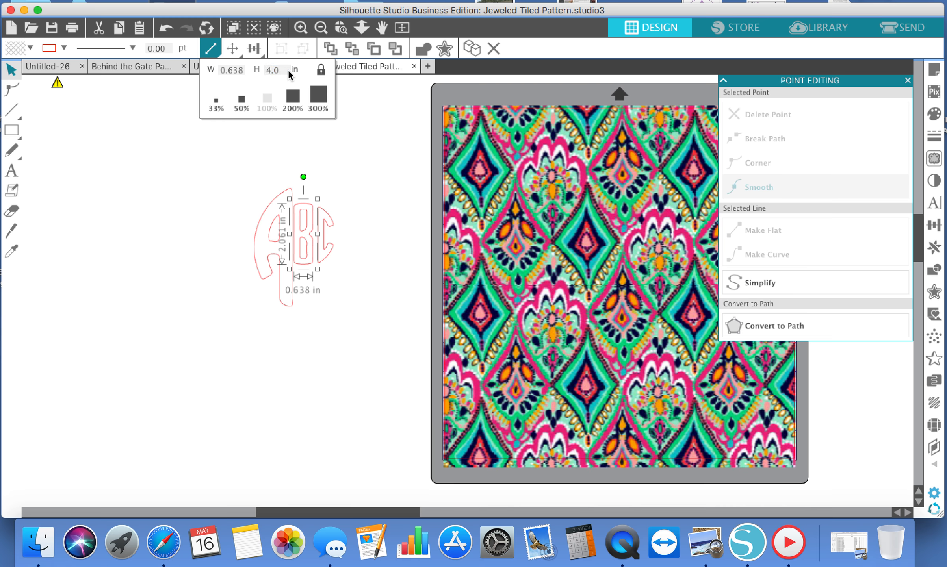
pyautogui.write('4.0')
pyautogui.press('Return')
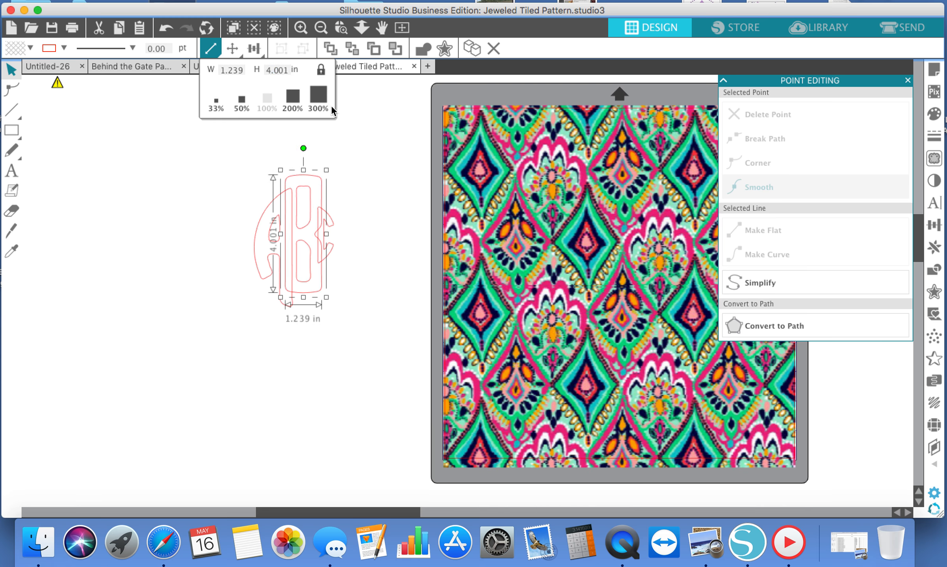
# Move the C away from the B and scale it proportionally to a height of 4 in
pyautogui.moveTo(332, 258); pyautogui.dragTo(357, 255)
pyautogui.moveTo(212, 52)
pyautogui.click(284, 70)
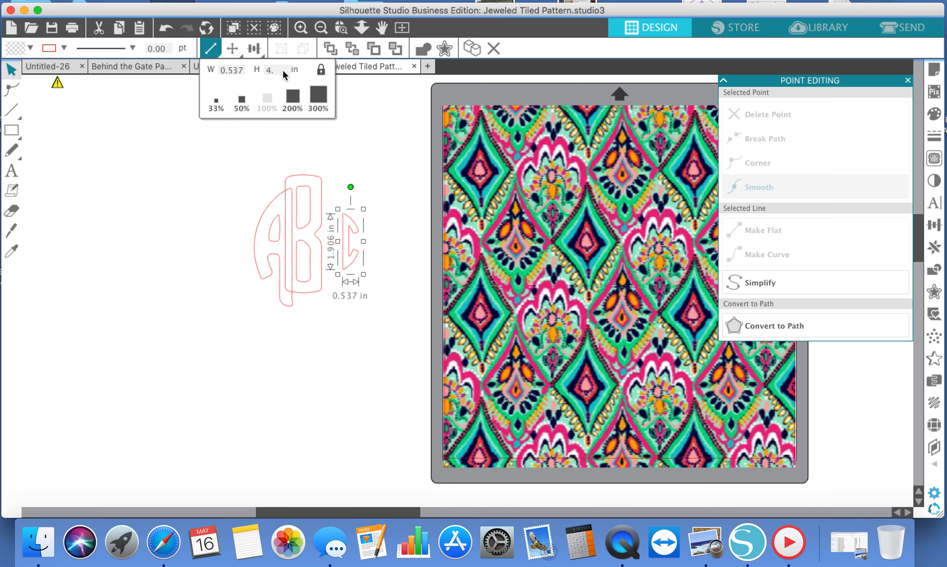
pyautogui.press('Return')
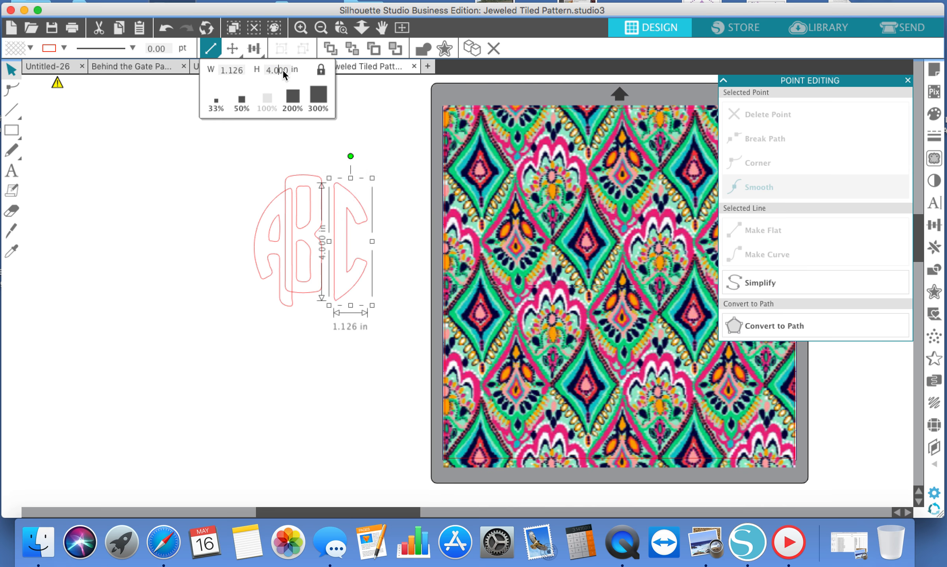
# Place the B between the A and the C, and nudge the A level with it
pyautogui.click(316, 349)
pyautogui.moveTo(313, 297); pyautogui.dragTo(344, 304)
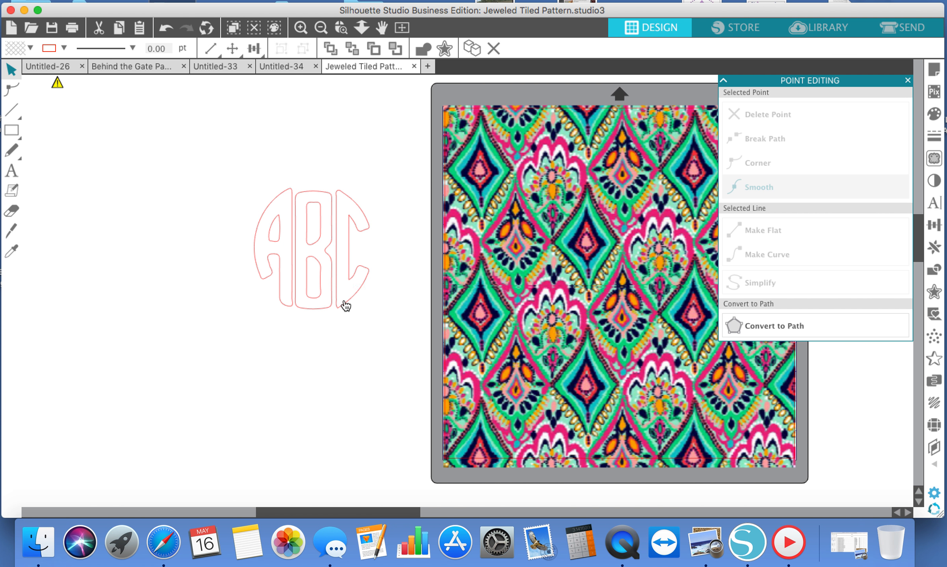
pyautogui.click(908, 80)
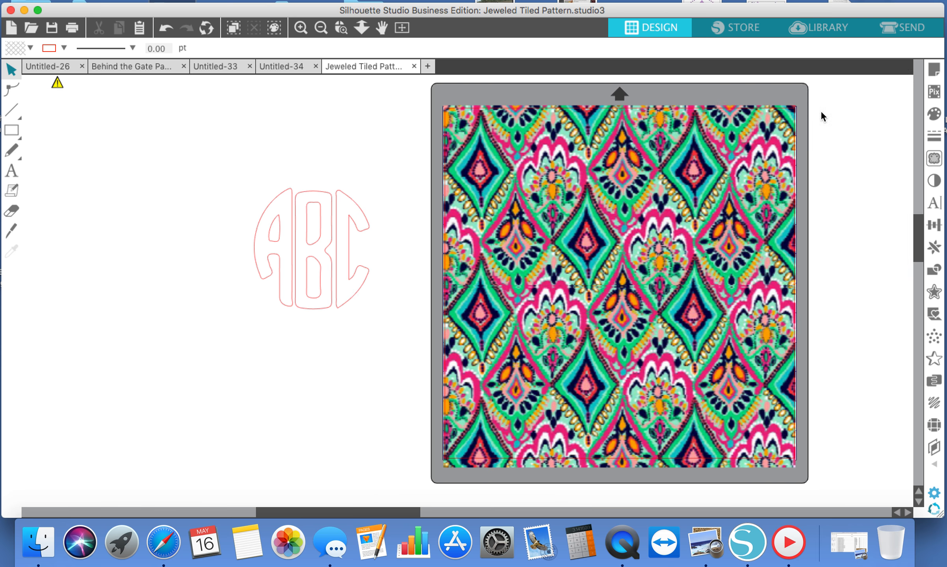
pyautogui.click(290, 292)
pyautogui.click(290, 291)
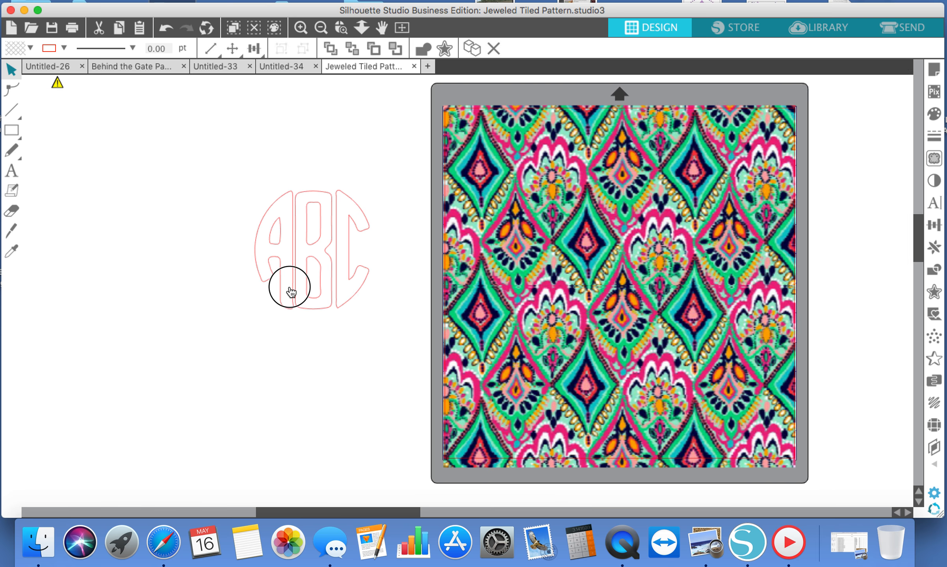
# Enlarge the B to about 4.43 in tall and shift the C outward to leave a gap between them
pyautogui.click(315, 307)
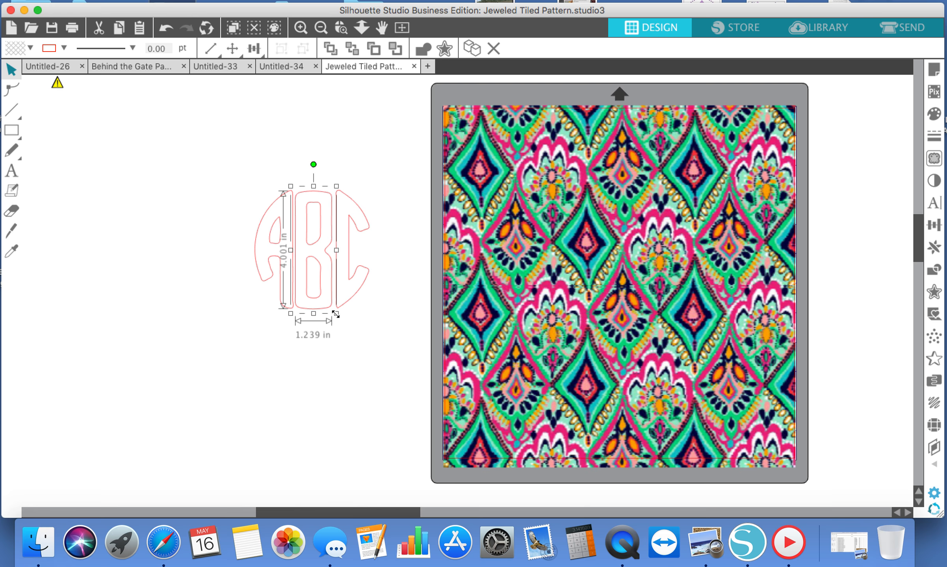
pyautogui.moveTo(336, 313)
pyautogui.mouseDown()
pyautogui.moveTo(342, 327)
pyautogui.moveTo(328, 310)
pyautogui.mouseUp()
pyautogui.click(351, 288)
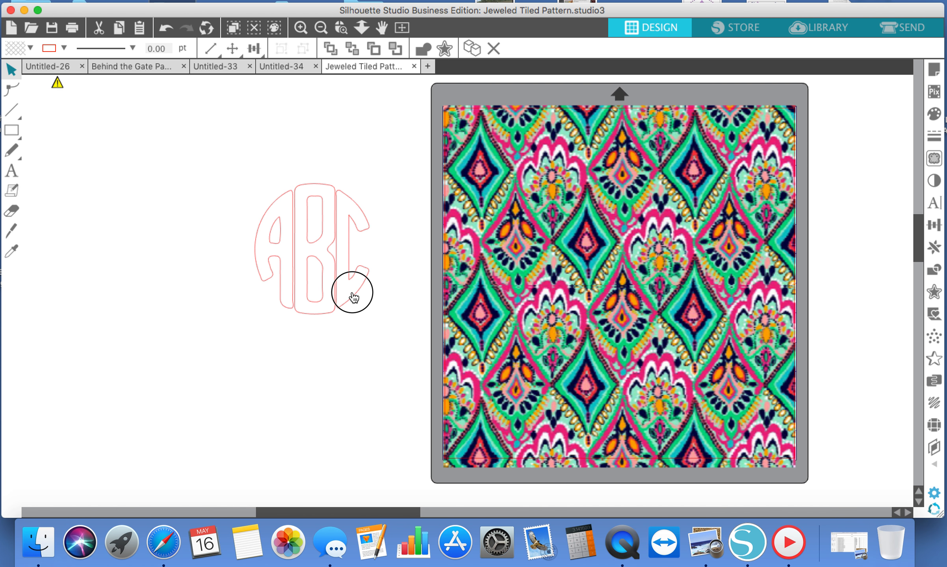
pyautogui.click(333, 297)
pyautogui.click(286, 297)
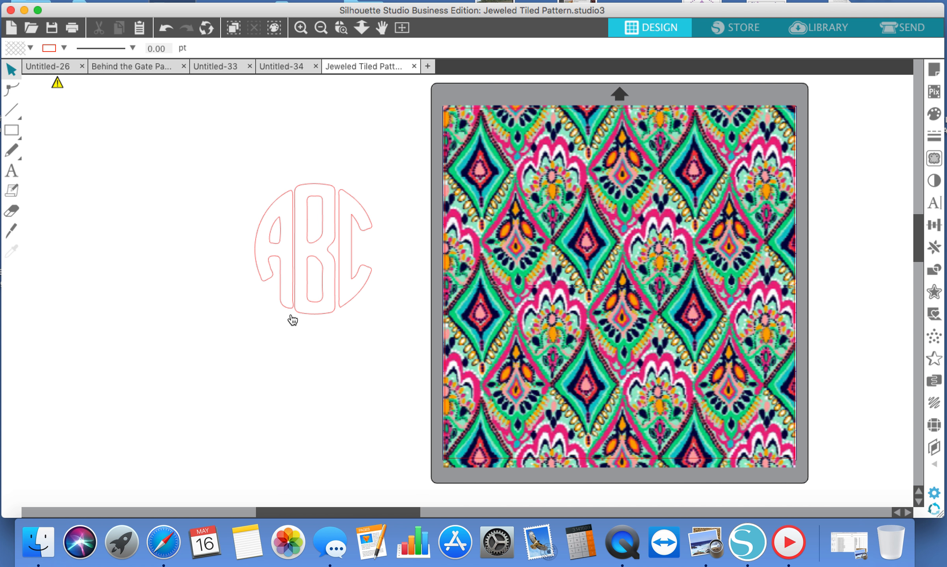
# Fill the A, B and C shapes with light gray
pyautogui.moveTo(228, 176); pyautogui.dragTo(369, 337)
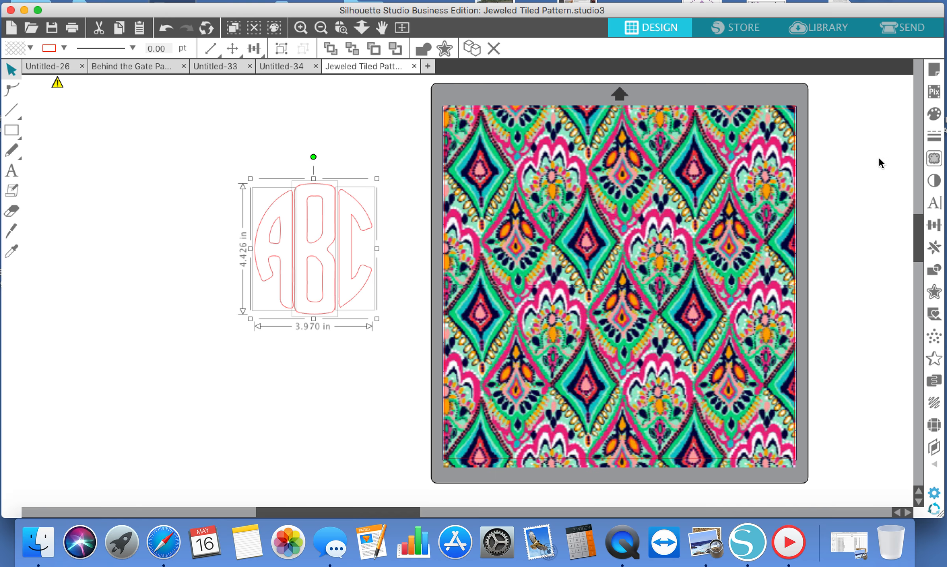
pyautogui.click(933, 117)
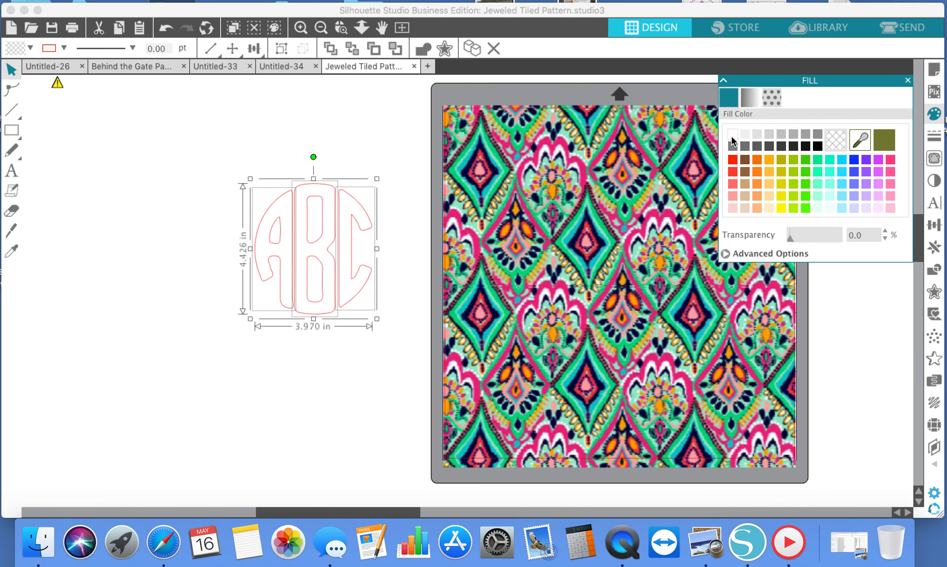
pyautogui.click(768, 136)
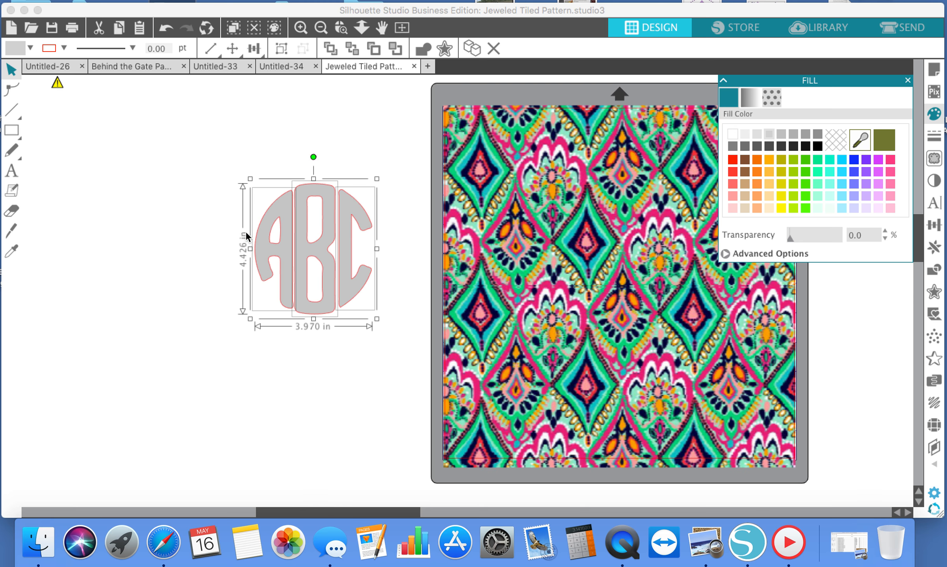
pyautogui.click(908, 81)
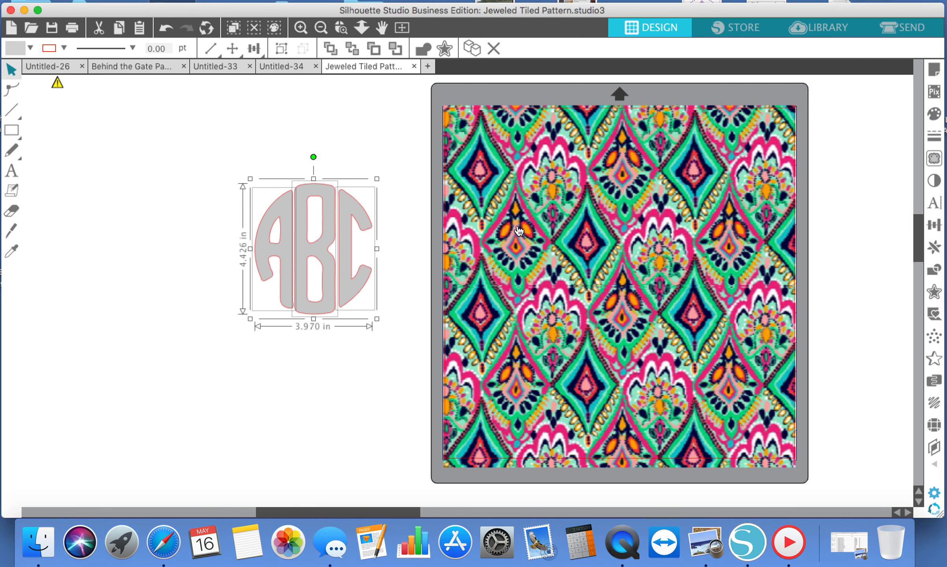
# Space the three letters evenly in the horizontal direction and center them on the page over the pattern
pyautogui.click(932, 229)
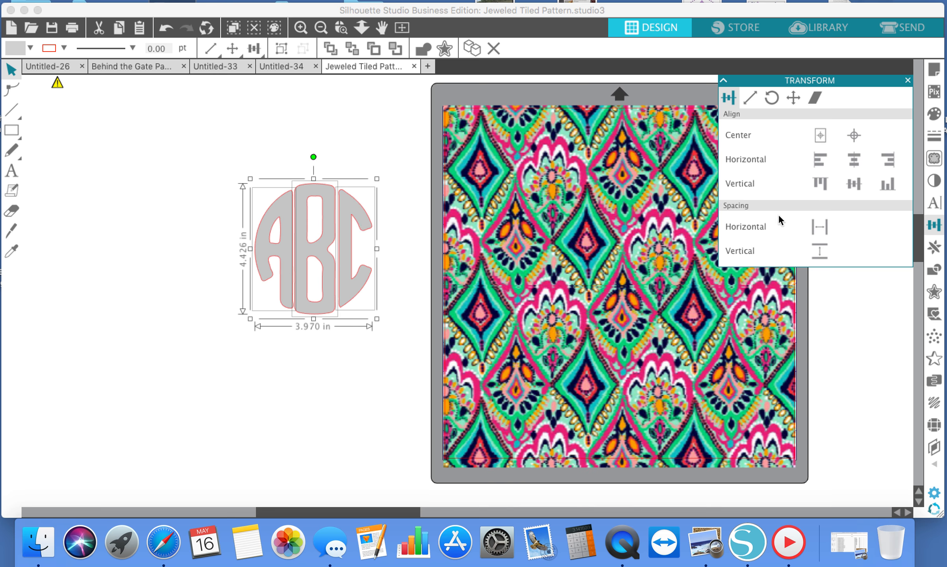
pyautogui.click(822, 227)
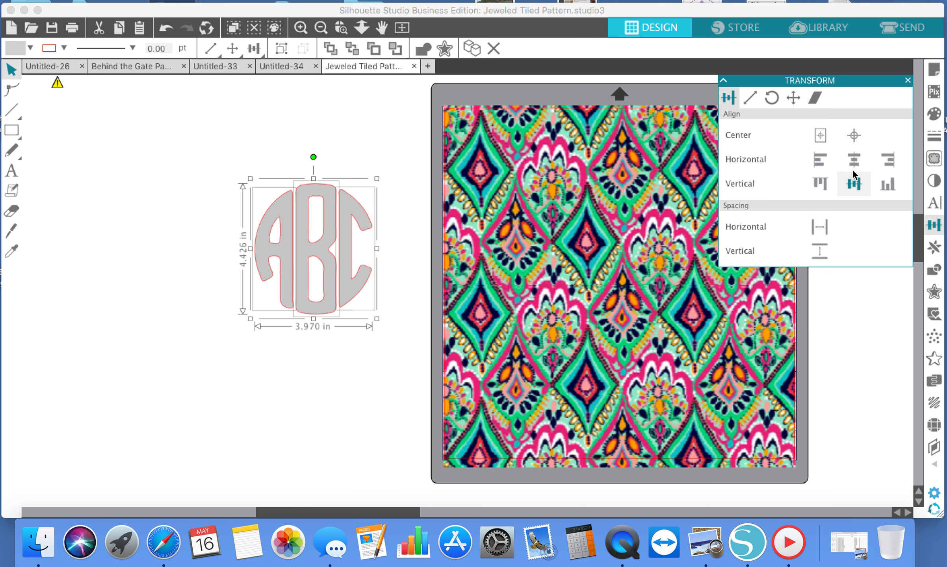
pyautogui.click(852, 136)
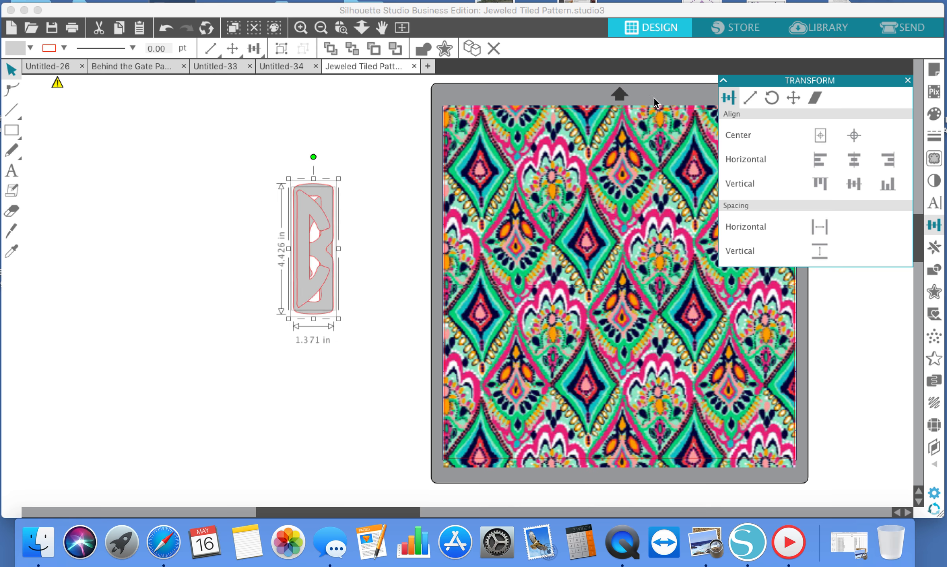
pyautogui.click(169, 28)
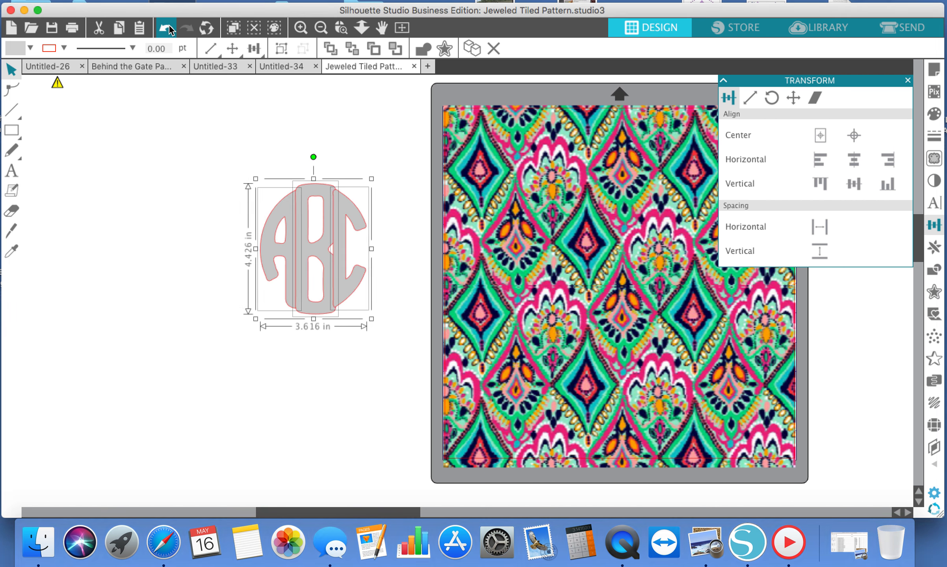
pyautogui.click(820, 135)
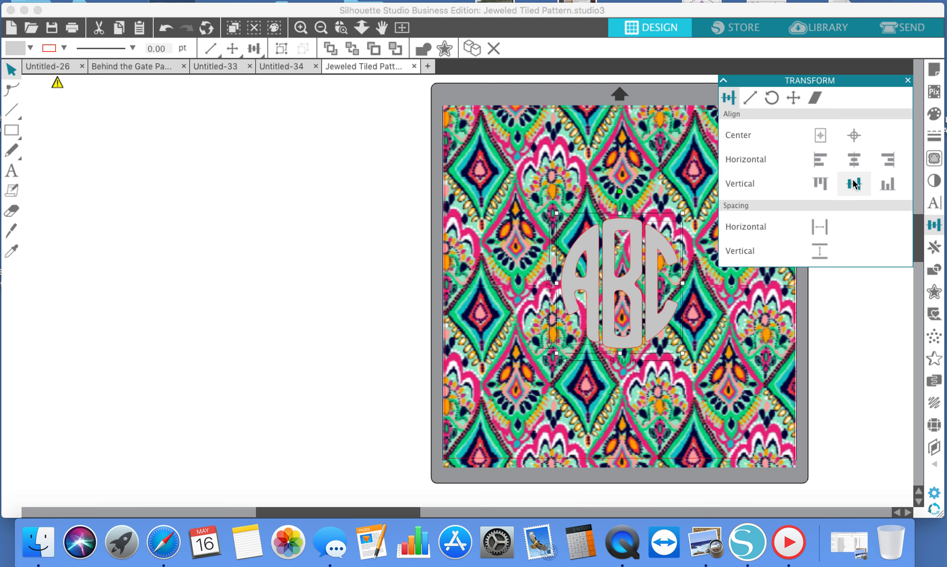
pyautogui.click(907, 81)
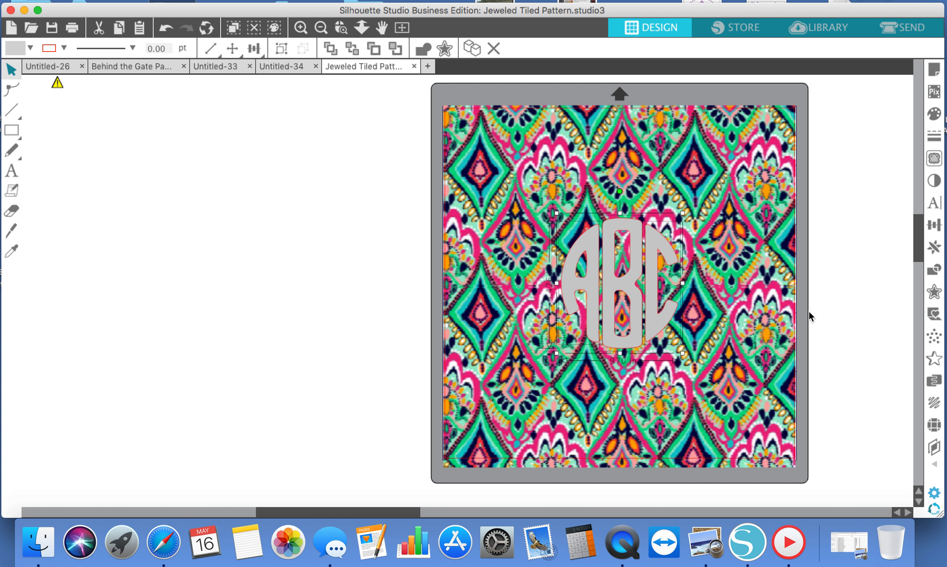
# Group the three letters into one monogram
pyautogui.rightClick(637, 283)
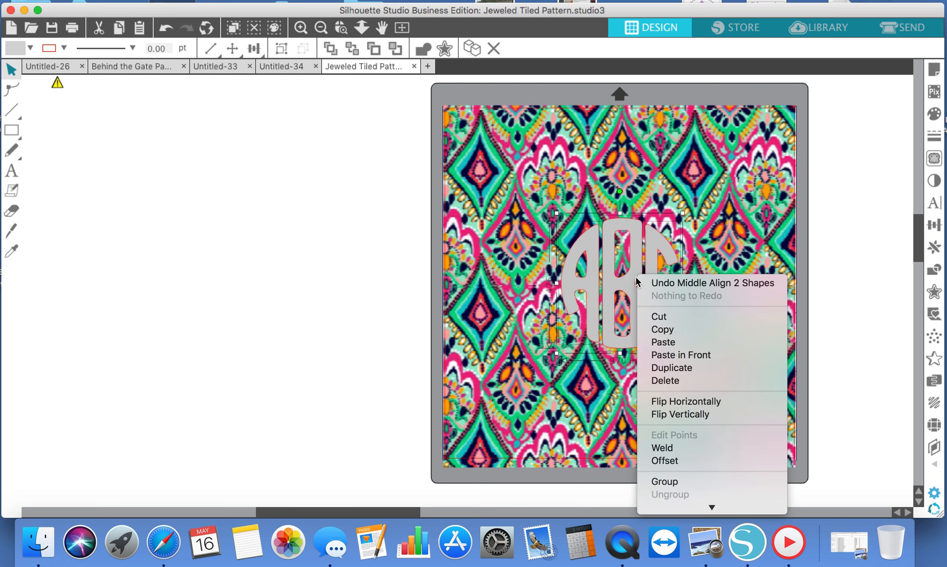
pyautogui.click(703, 483)
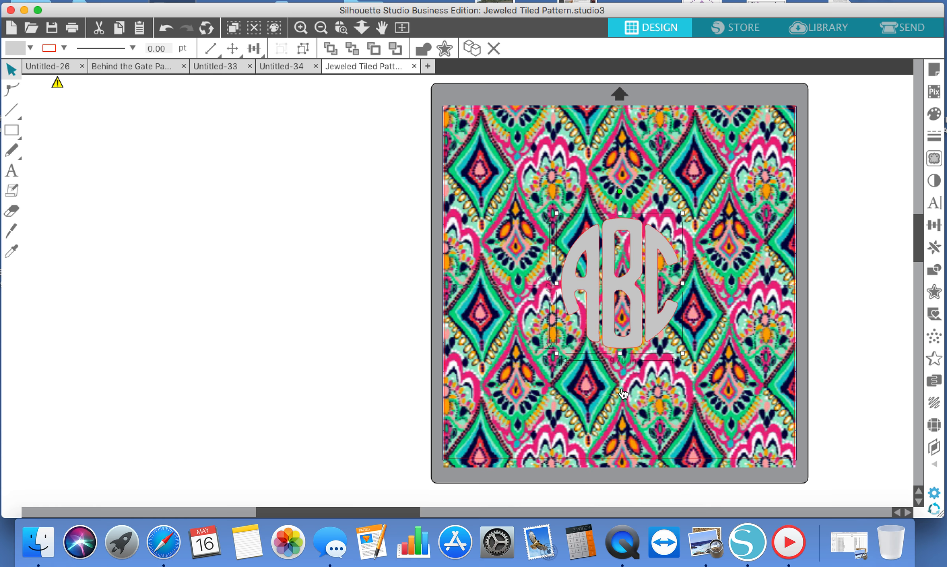
# Move the monogram toward the page's upper edge and enlarge it to about 6.59 in wide by 7.35 in tall
pyautogui.moveTo(635, 341); pyautogui.dragTo(619, 239)
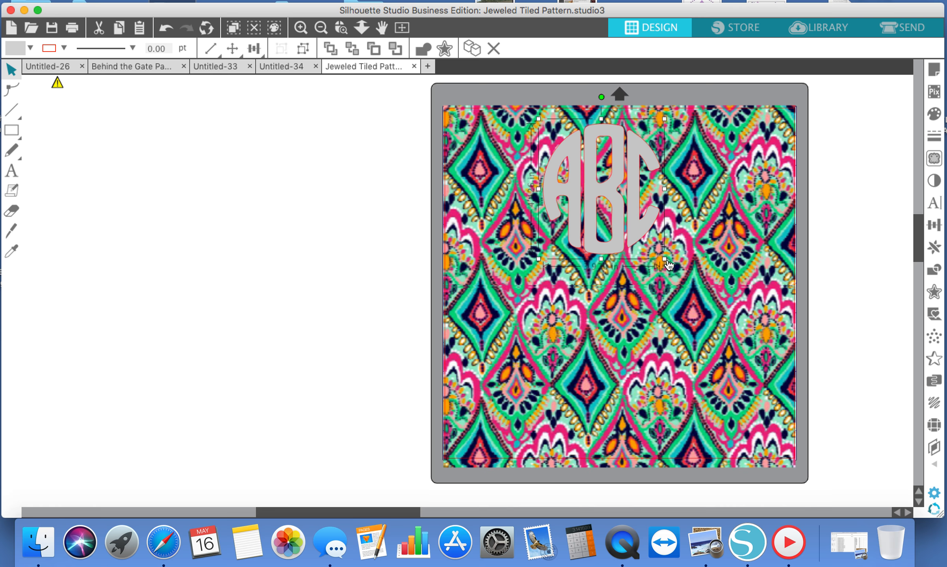
pyautogui.moveTo(664, 259); pyautogui.dragTo(688, 285)
pyautogui.moveTo(718, 322); pyautogui.dragTo(742, 347)
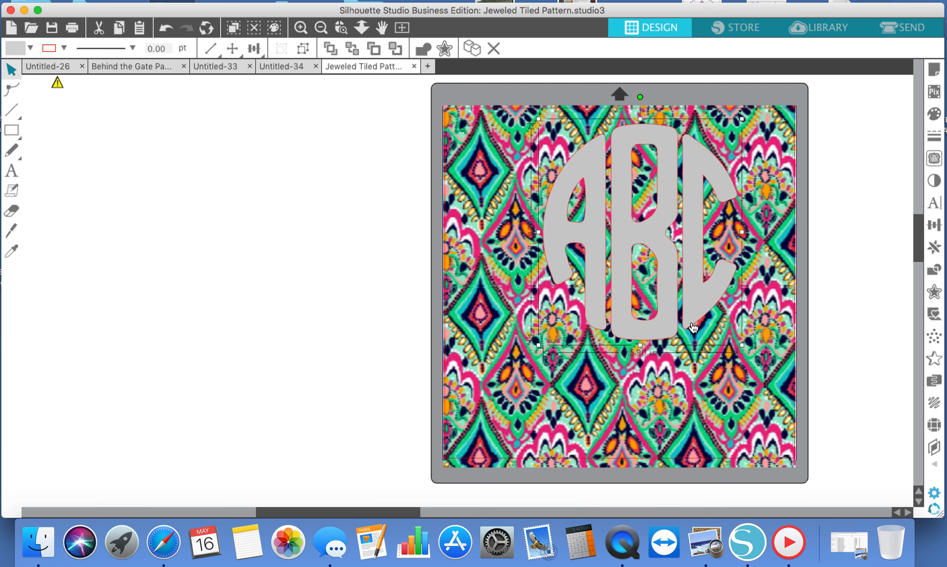
# Position the monogram over the upper-left area of the pattern and bring it to the front
pyautogui.moveTo(652, 336); pyautogui.dragTo(366, 308)
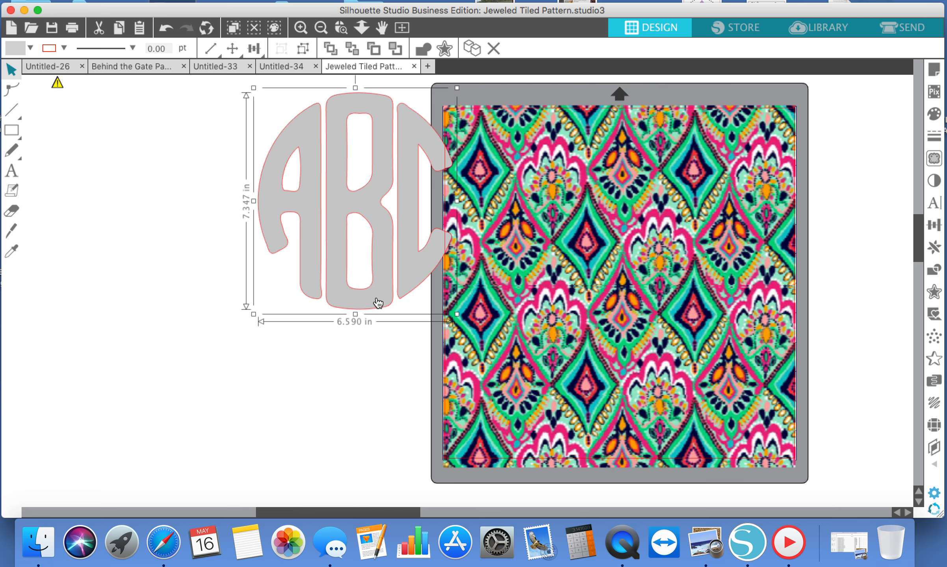
pyautogui.moveTo(383, 303); pyautogui.dragTo(585, 330)
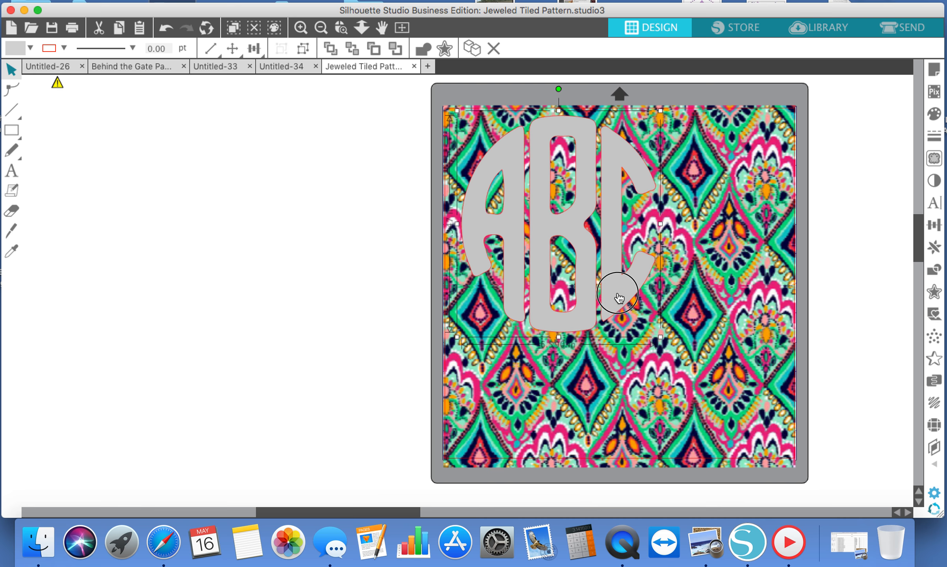
pyautogui.moveTo(620, 299); pyautogui.dragTo(638, 296)
pyautogui.rightClick(640, 297)
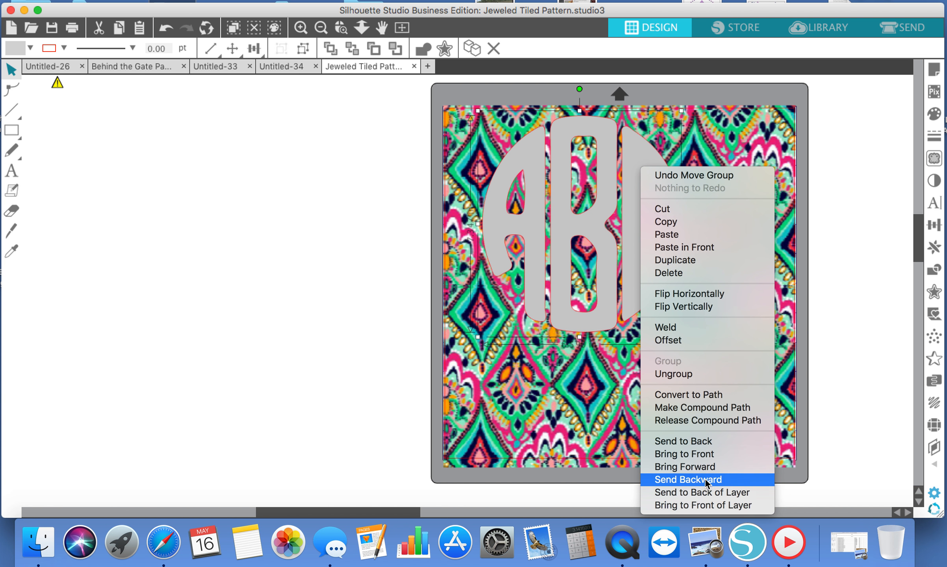
pyautogui.click(706, 456)
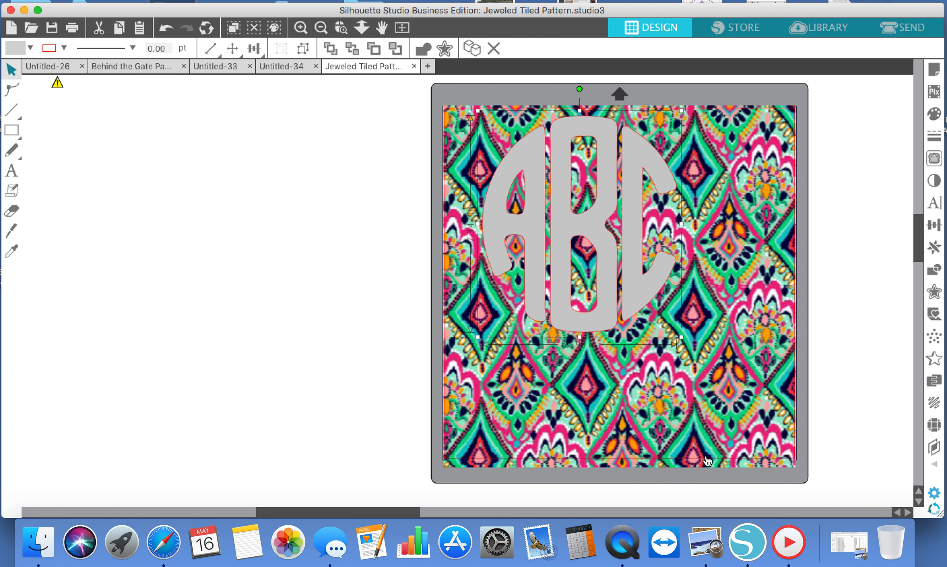
pyautogui.moveTo(643, 294); pyautogui.dragTo(630, 294)
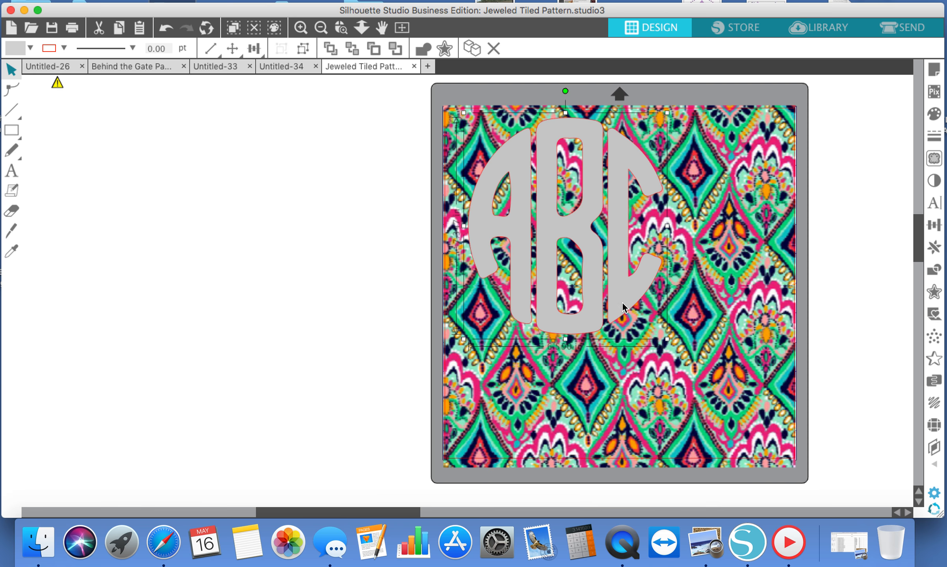
# Crop the jeweled pattern to the shape of the A-B-C monogram
pyautogui.click(793, 462)
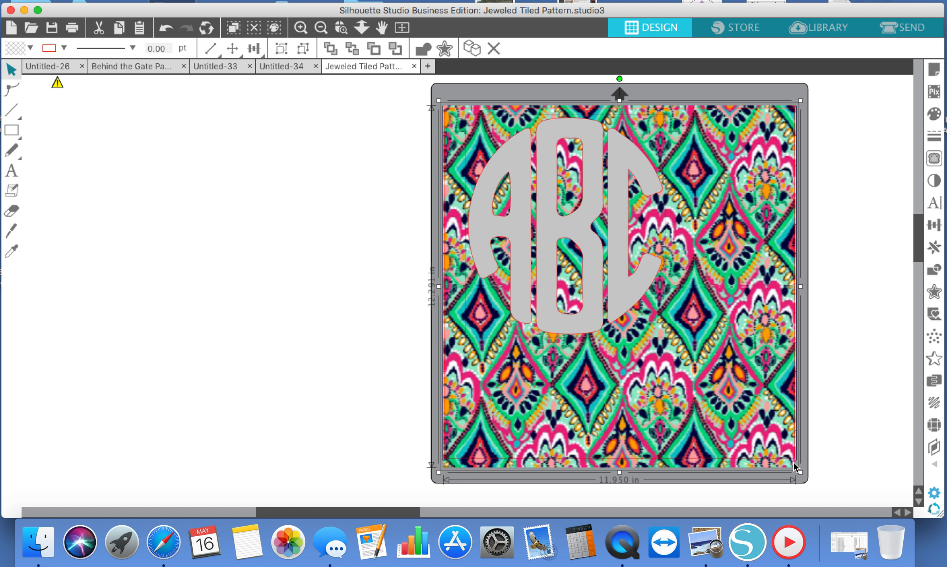
pyautogui.click(933, 271)
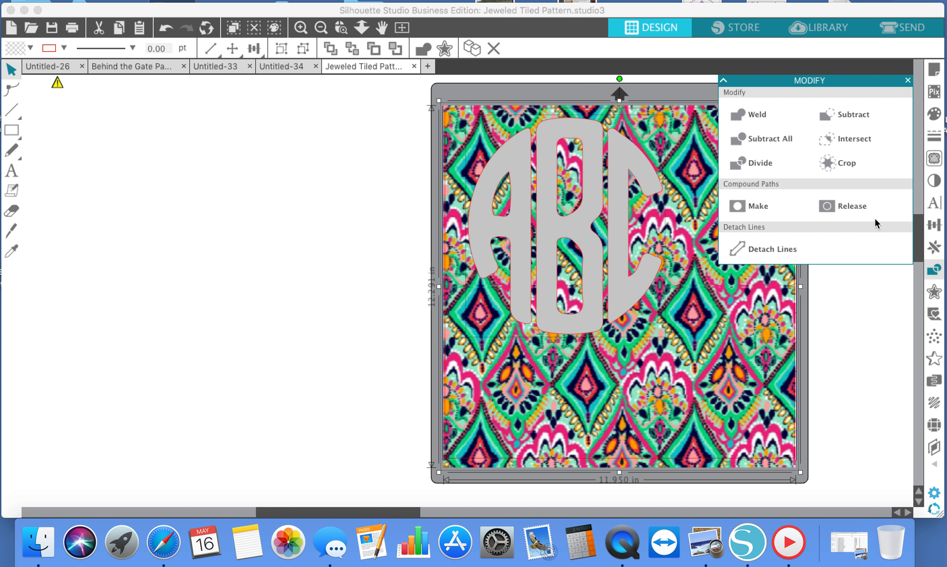
pyautogui.click(850, 164)
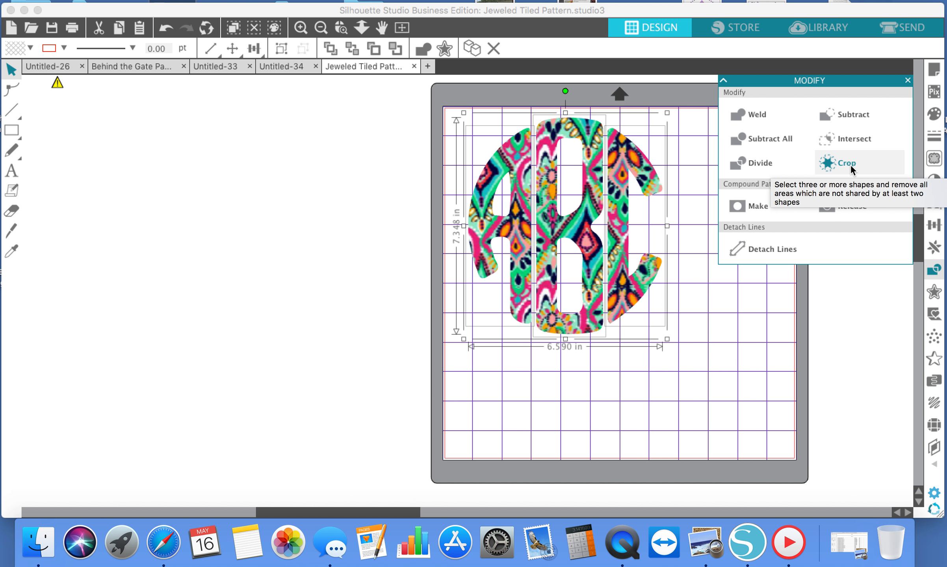
pyautogui.click(907, 81)
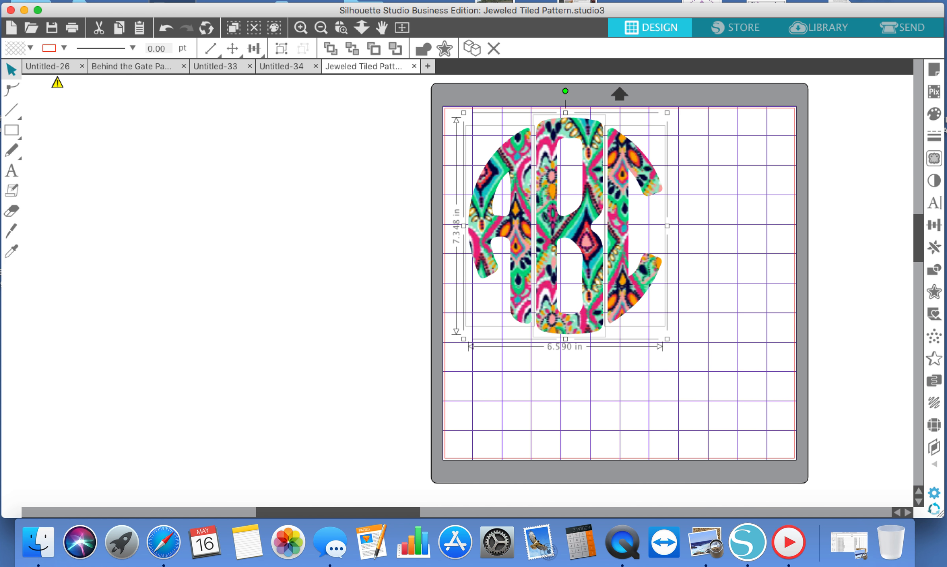
# Save the cropped monogram to the library's User Designs folder under the name "Jeweled ABC"
pyautogui.click(115, 4)
pyautogui.moveTo(135, 87)
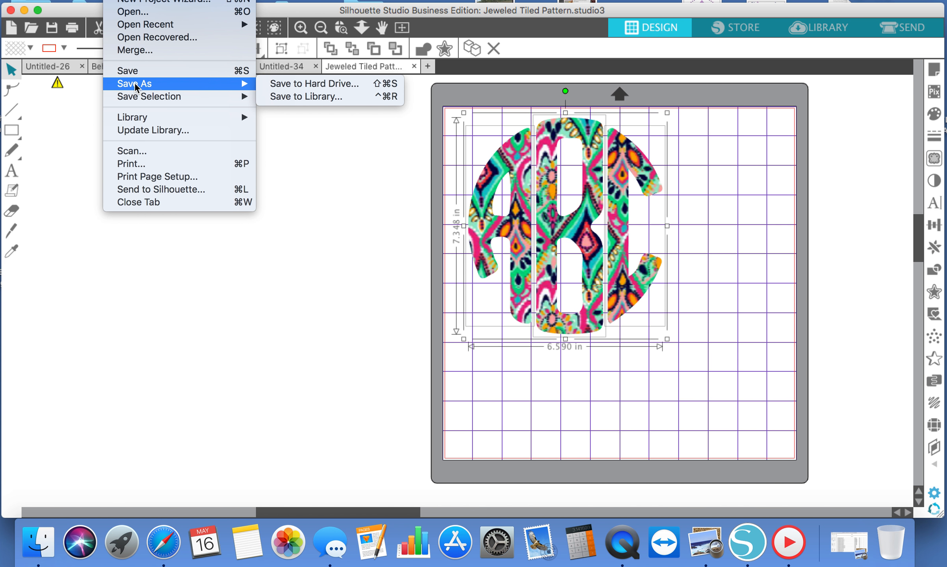
pyautogui.click(290, 96)
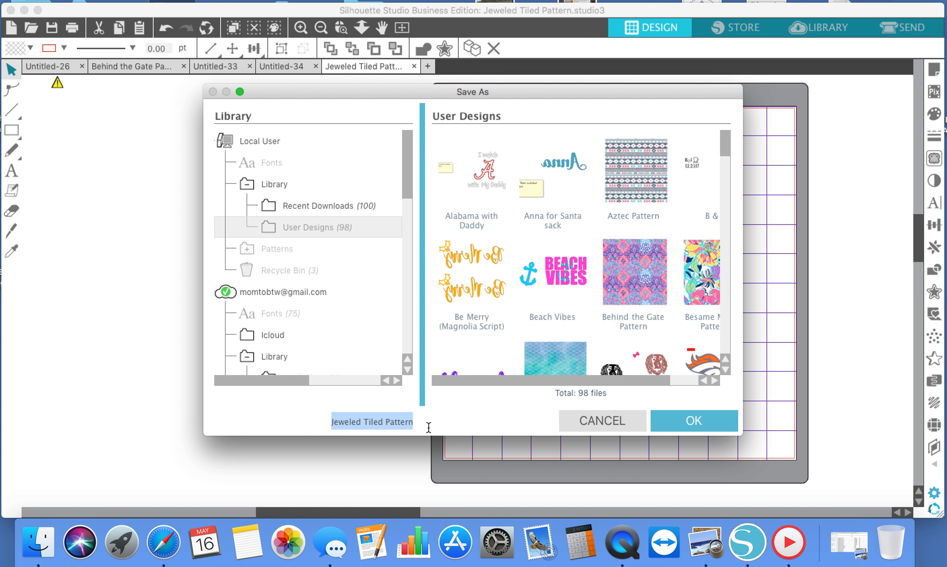
pyautogui.click(429, 426)
pyautogui.moveTo(429, 424); pyautogui.dragTo(379, 416)
pyautogui.click(419, 426)
pyautogui.click(417, 426)
pyautogui.press('BackSpace')
pyautogui.press('BackSpace')
pyautogui.press('BackSpace')
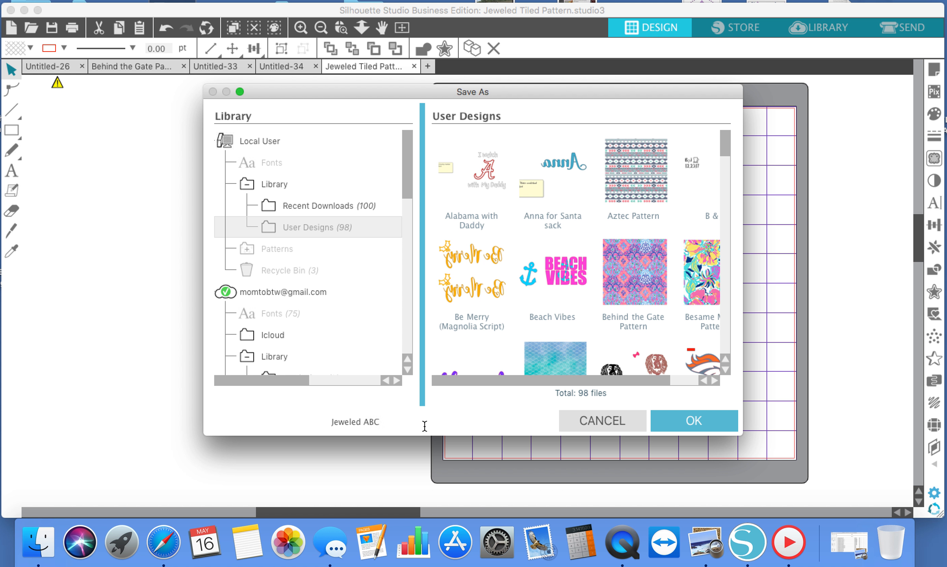
pyautogui.click(705, 431)
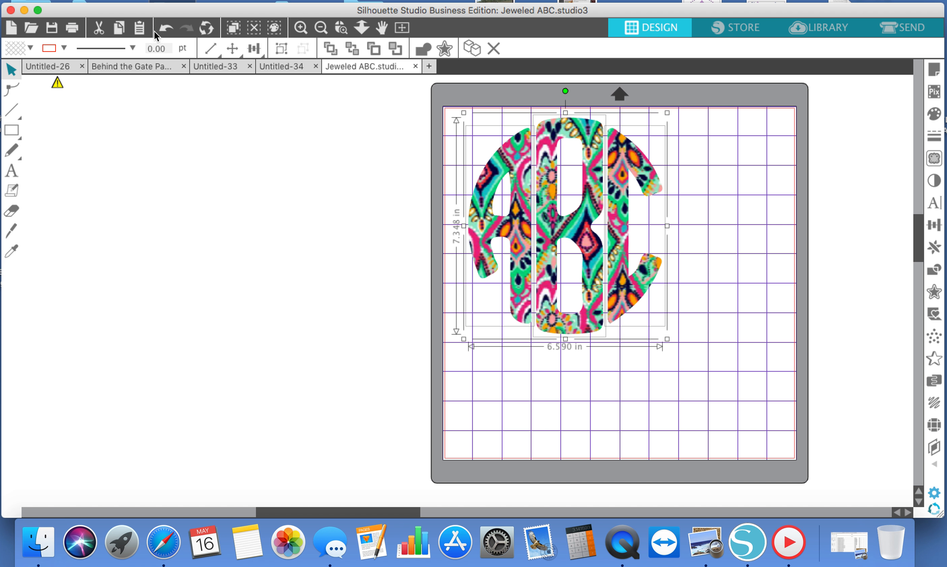